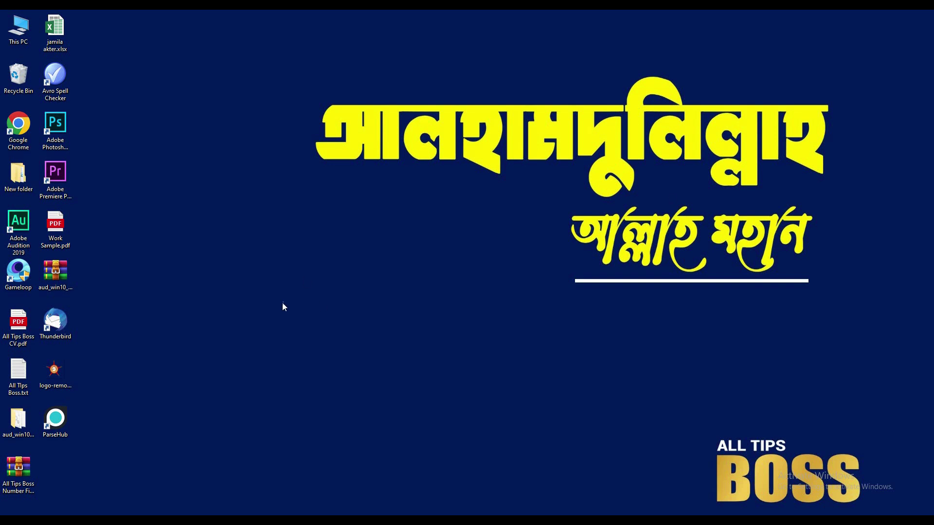
# - Switch to Chrome and bring up the new tab that holds the Pinterest search query
pyautogui.hotkey('alt', 'Tab')
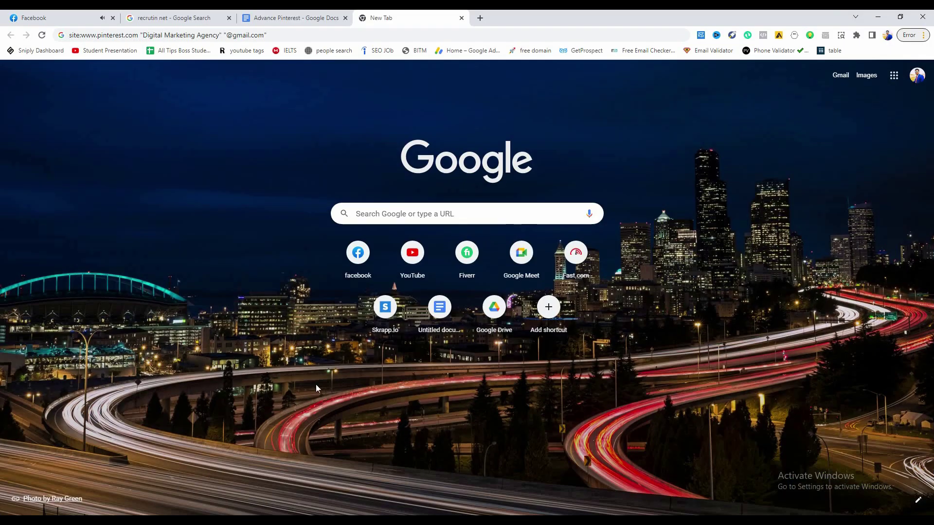
pyautogui.click(108, 19)
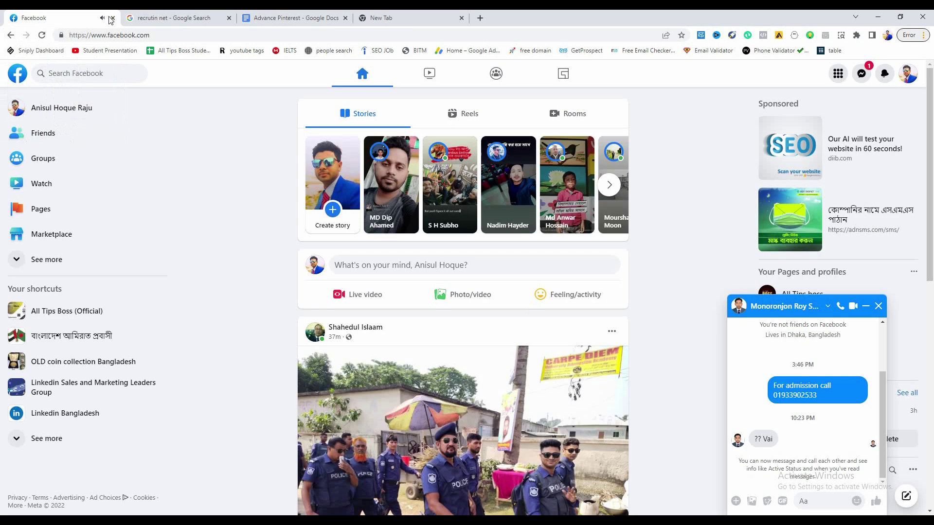
pyautogui.hotkey('ctrl', 'shift', 'Tab')
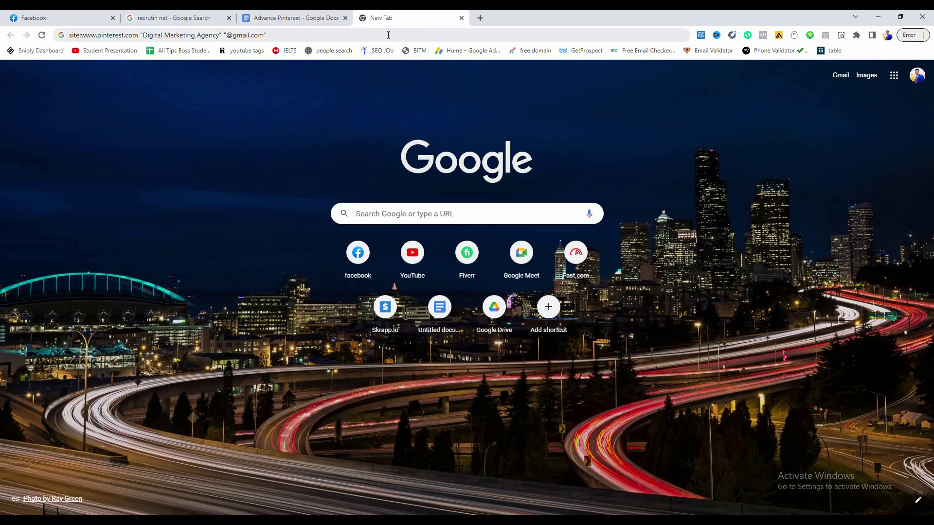
pyautogui.click(311, 34)
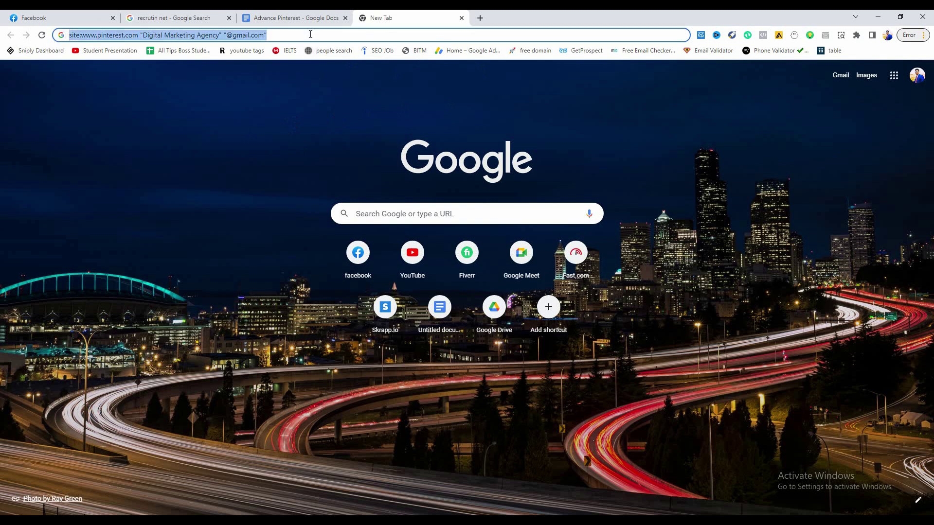
pyautogui.press('BackSpace')
pyautogui.write('su')
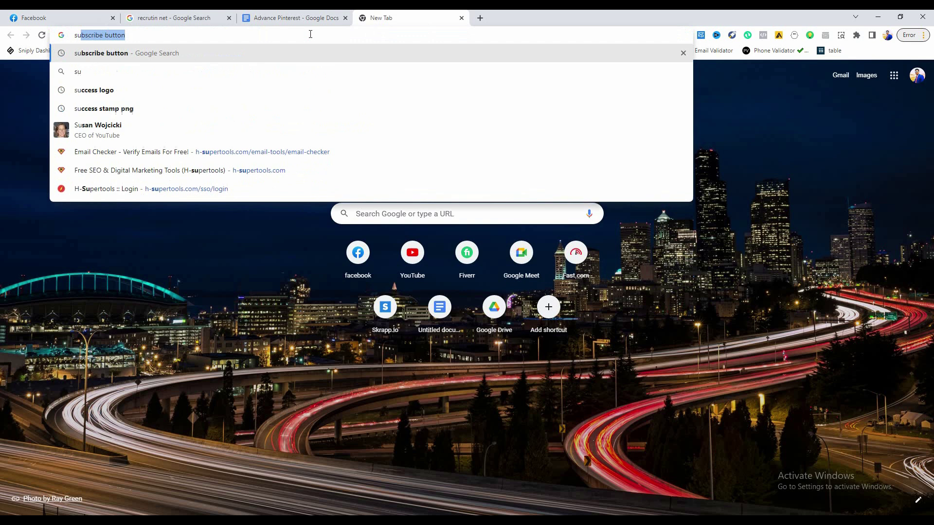
pyautogui.press('BackSpace')
pyautogui.press('BackSpace')
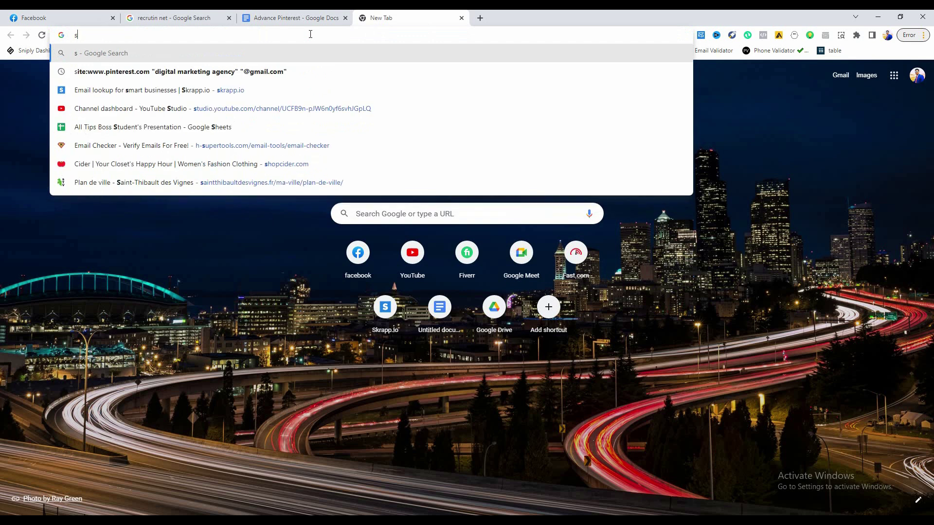
pyautogui.write('i')
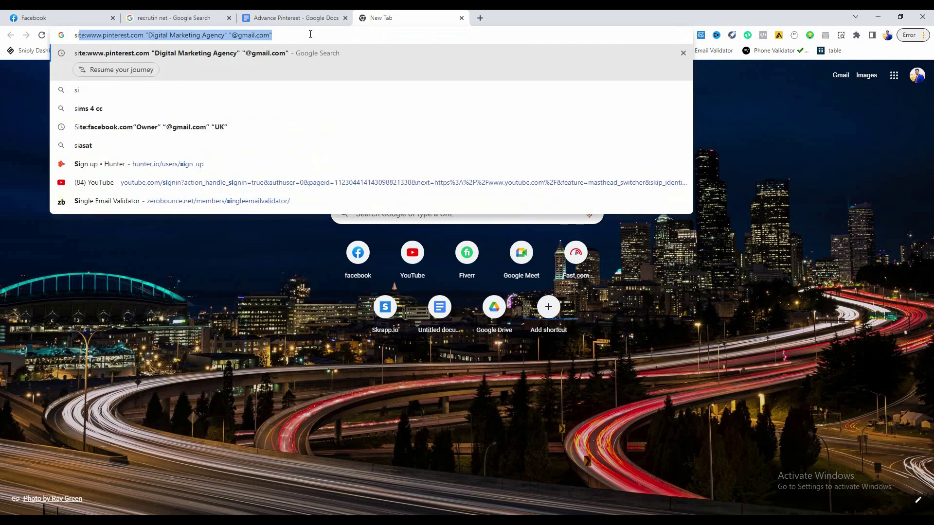
pyautogui.click(310, 34)
pyautogui.moveTo(289, 37); pyautogui.dragTo(70, 31)
pyautogui.click(151, 173)
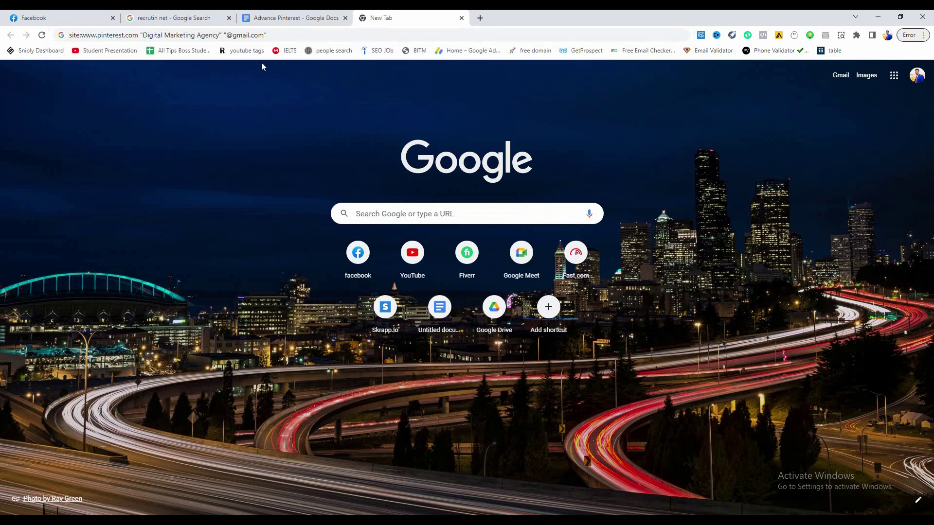
pyautogui.moveTo(267, 35); pyautogui.dragTo(76, 41)
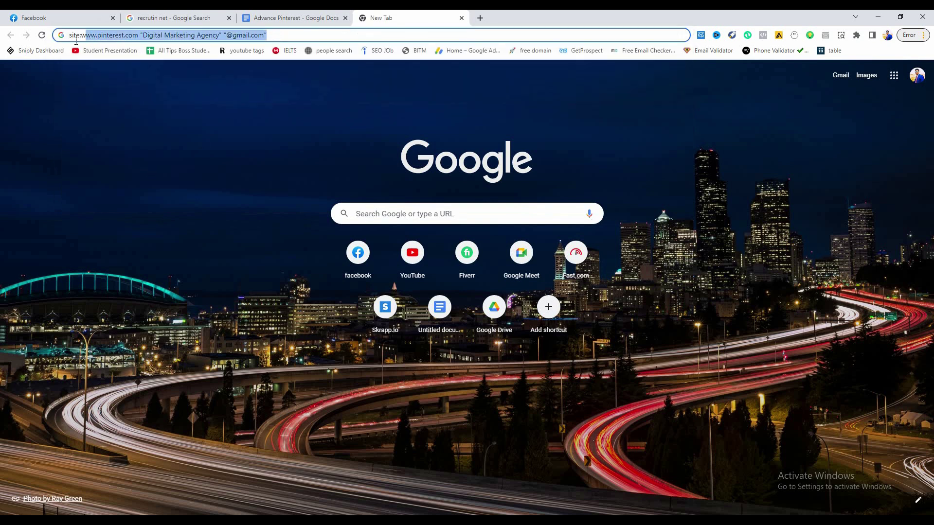
pyautogui.click(167, 100)
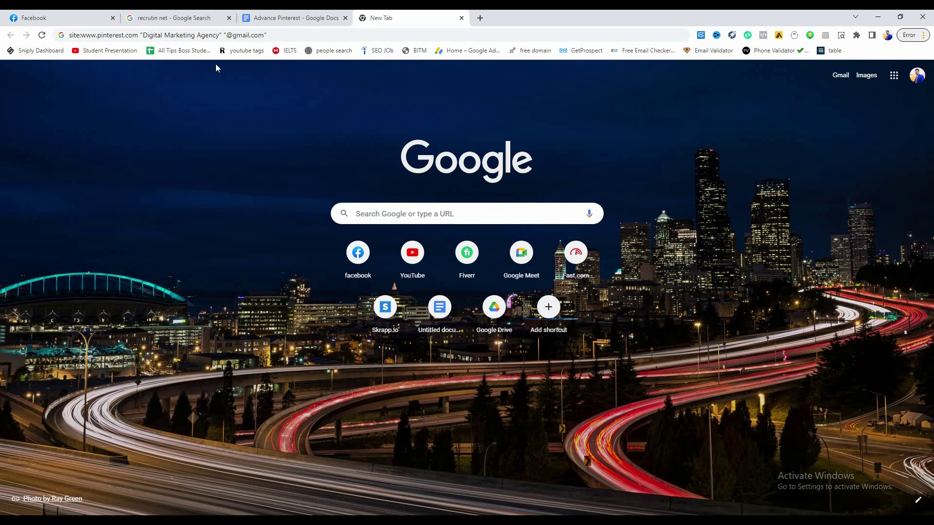
pyautogui.click(282, 34)
pyautogui.click(150, 129)
pyautogui.click(159, 35)
pyautogui.click(140, 159)
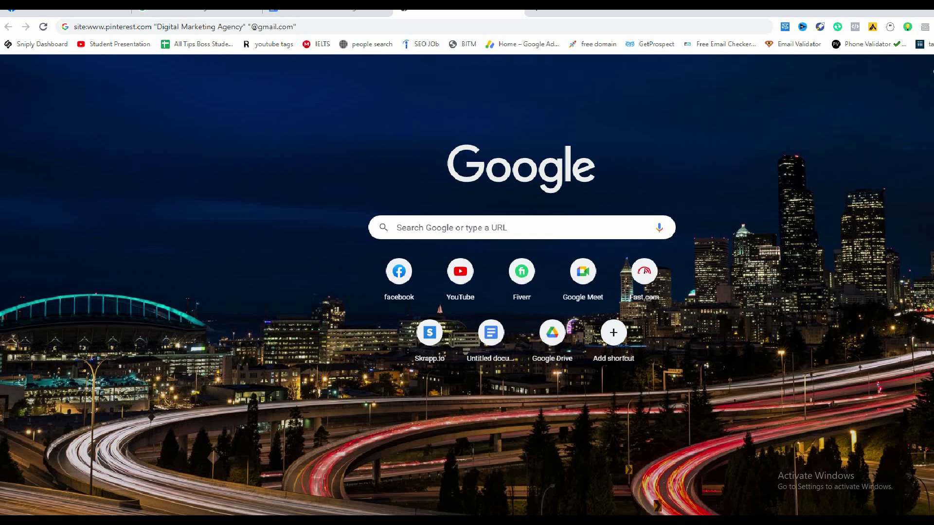
pyautogui.moveTo(66, 17)
pyautogui.mouseDown()
pyautogui.moveTo(79, 35)
pyautogui.moveTo(151, 35)
pyautogui.mouseUp()
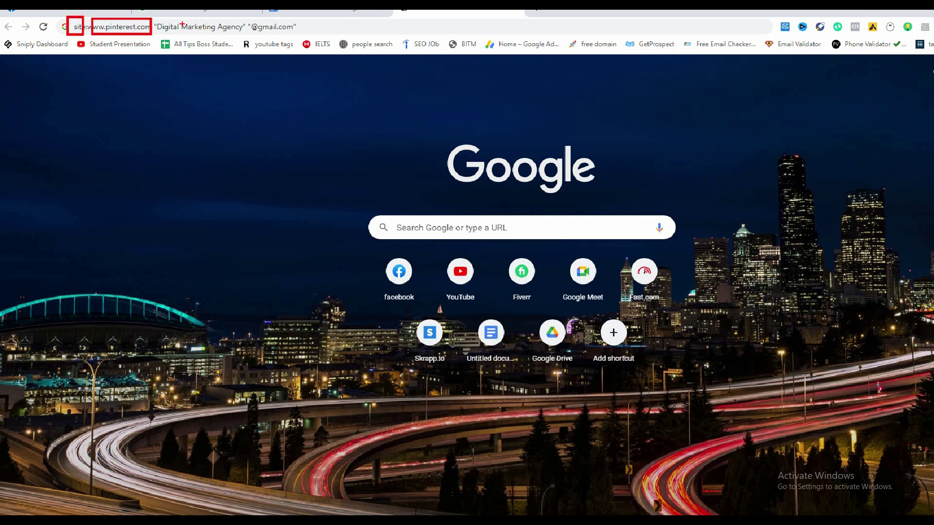
pyautogui.moveTo(153, 17)
pyautogui.mouseDown()
pyautogui.moveTo(204, 35)
pyautogui.moveTo(294, 37)
pyautogui.mouseUp()
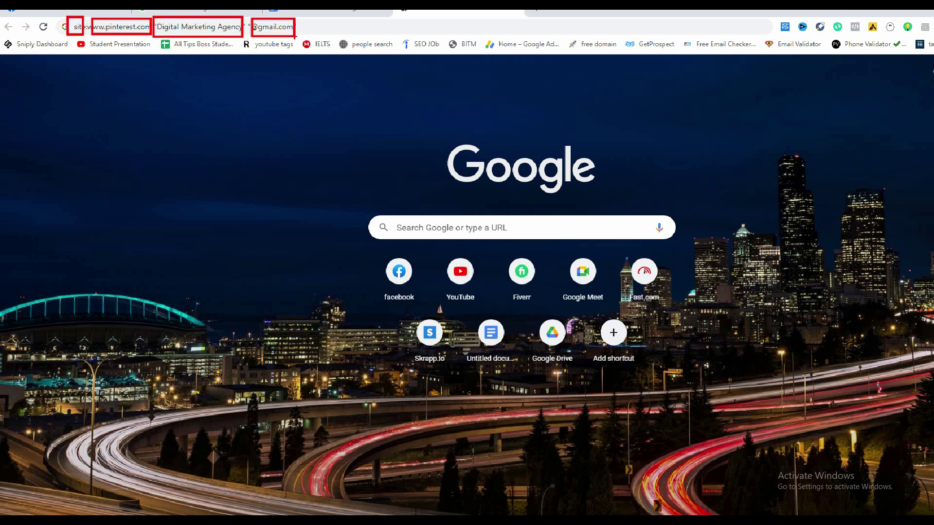
pyautogui.press('Escape')
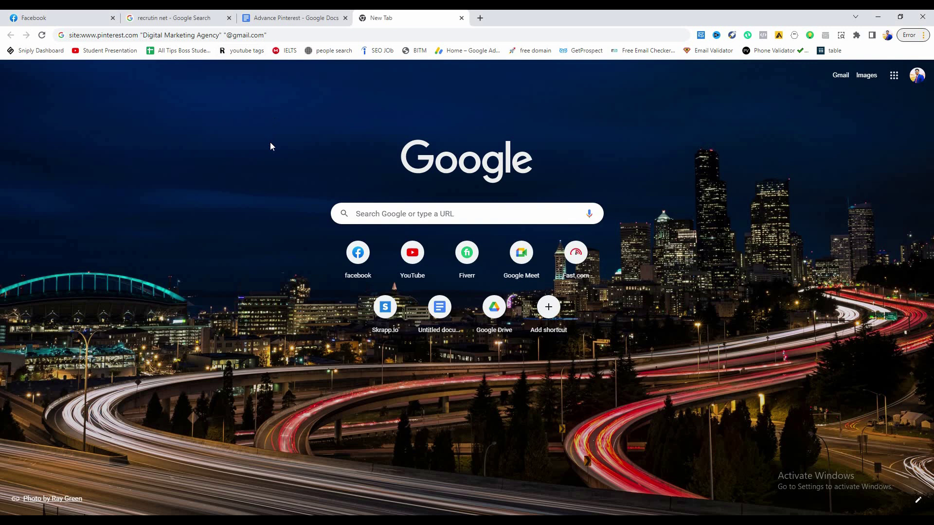
pyautogui.click(112, 18)
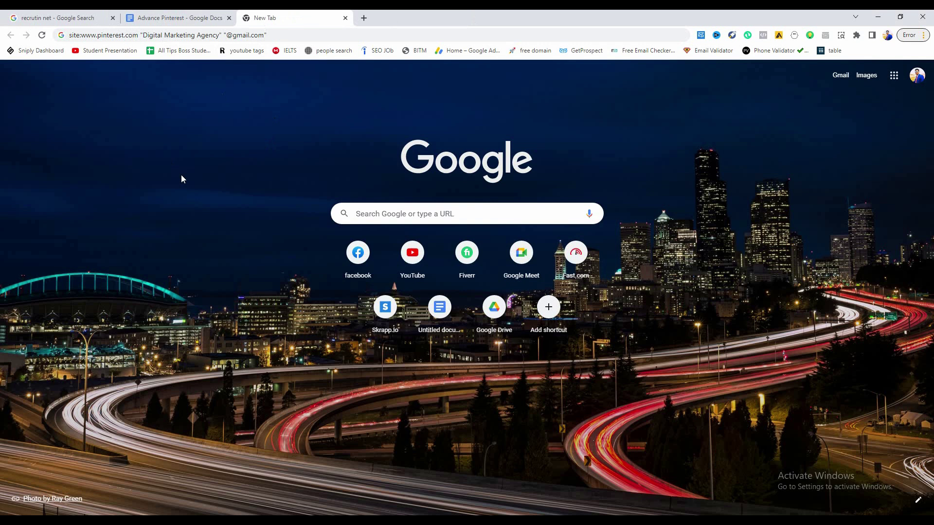
pyautogui.moveTo(220, 36); pyautogui.dragTo(144, 57)
pyautogui.click(166, 138)
pyautogui.moveTo(222, 36); pyautogui.dragTo(154, 46)
pyautogui.click(227, 117)
pyautogui.click(291, 34)
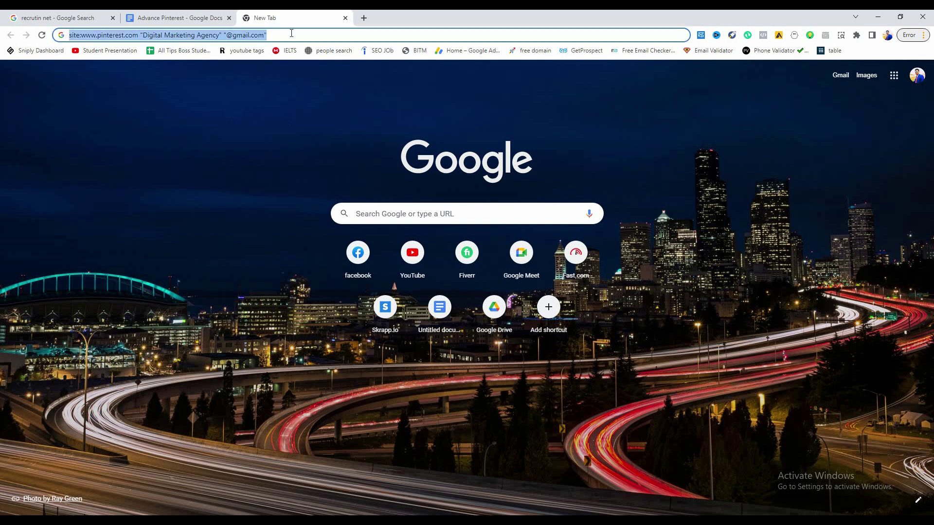
pyautogui.press('Return')
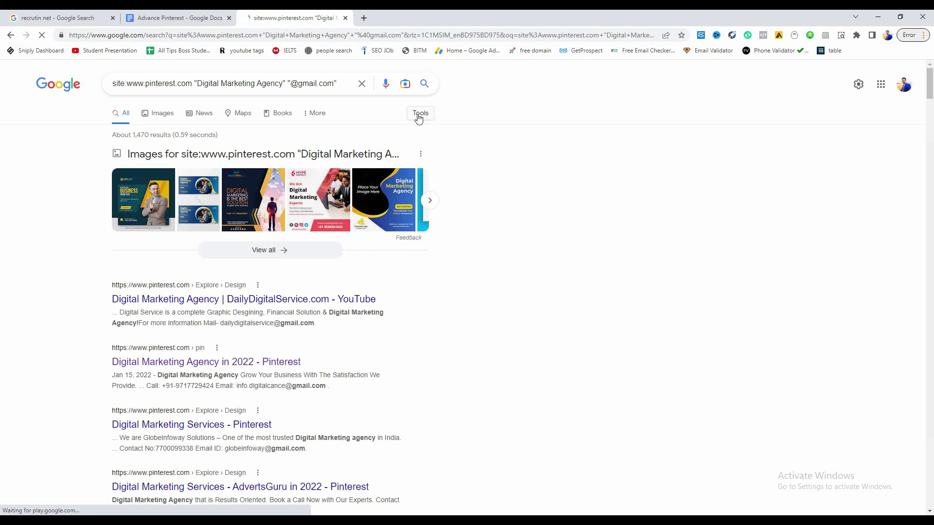
# - Review Google's full search settings, including results per page, and return to the search results without saving
pyautogui.click(858, 85)
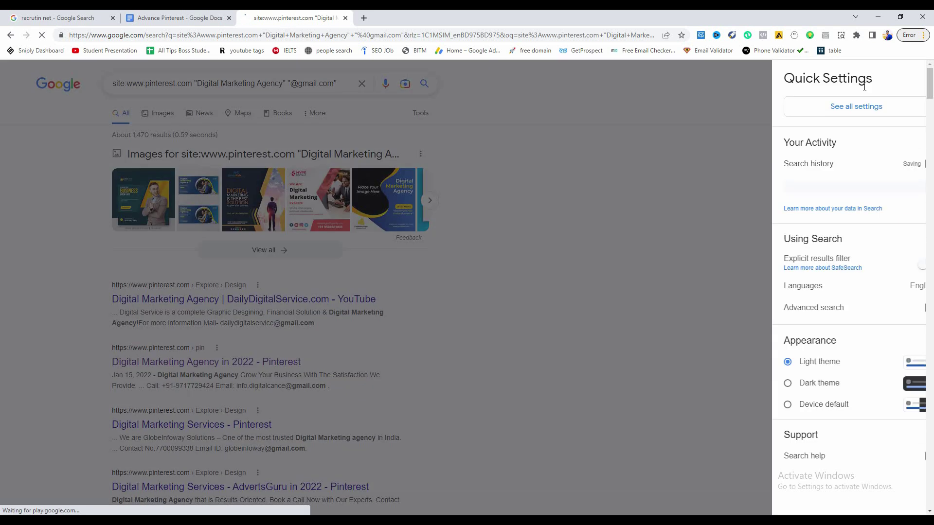
pyautogui.click(834, 114)
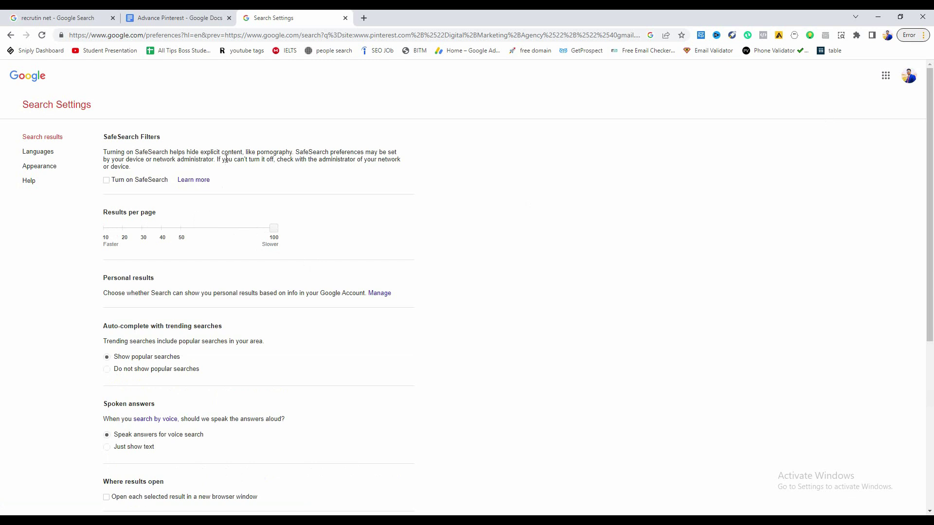
pyautogui.scroll(-5, 227, 302)
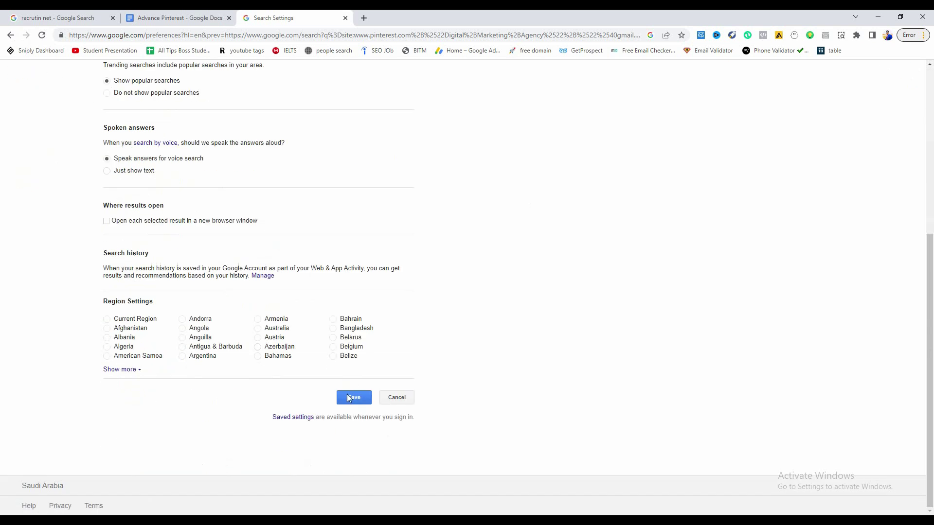
pyautogui.click(7, 38)
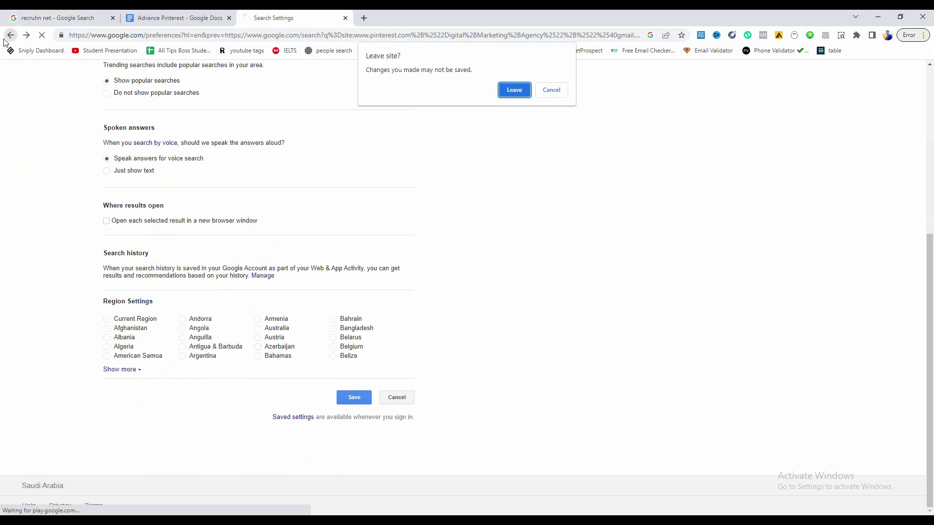
pyautogui.click(511, 90)
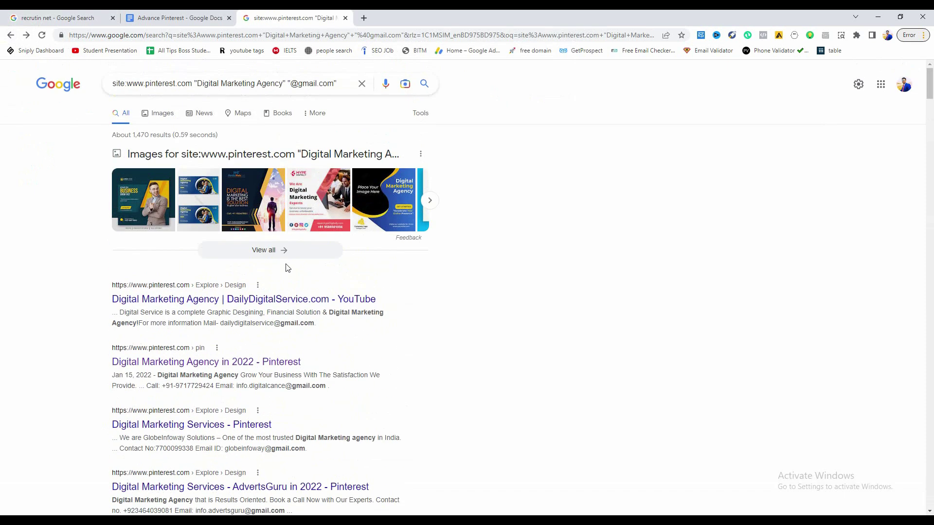
# - Open the result "Digital Marketing Agency in 2022 - Pinterest" in a separate tab and view the pin's title
pyautogui.scroll(-2, 287, 268)
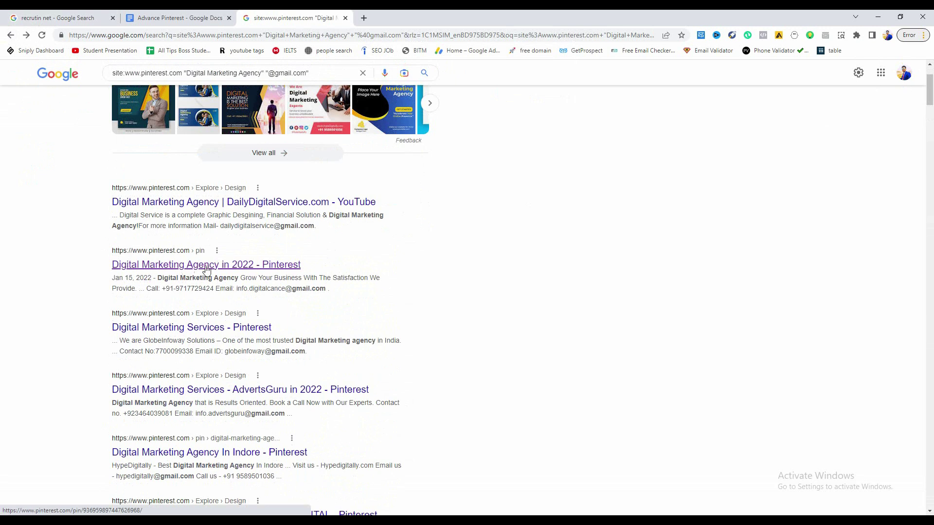
pyautogui.rightClick(266, 273)
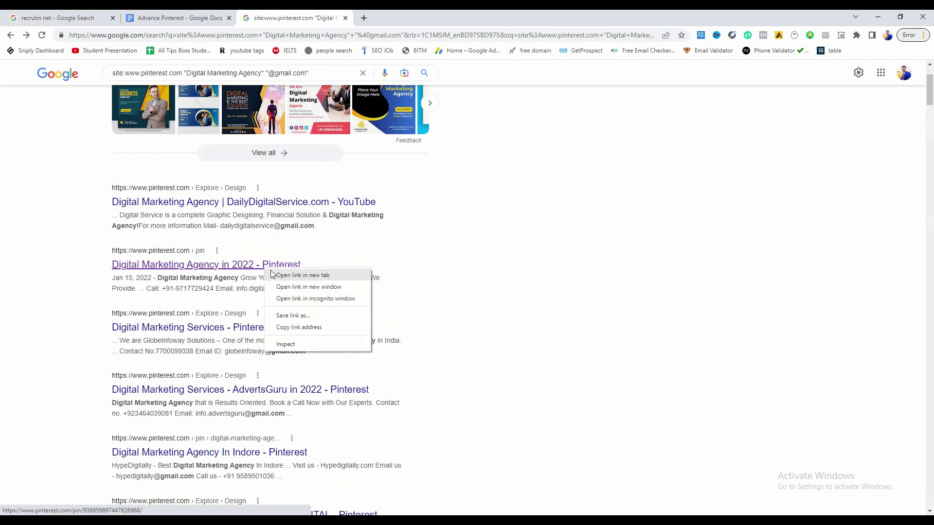
pyautogui.click(275, 274)
pyautogui.click(394, 13)
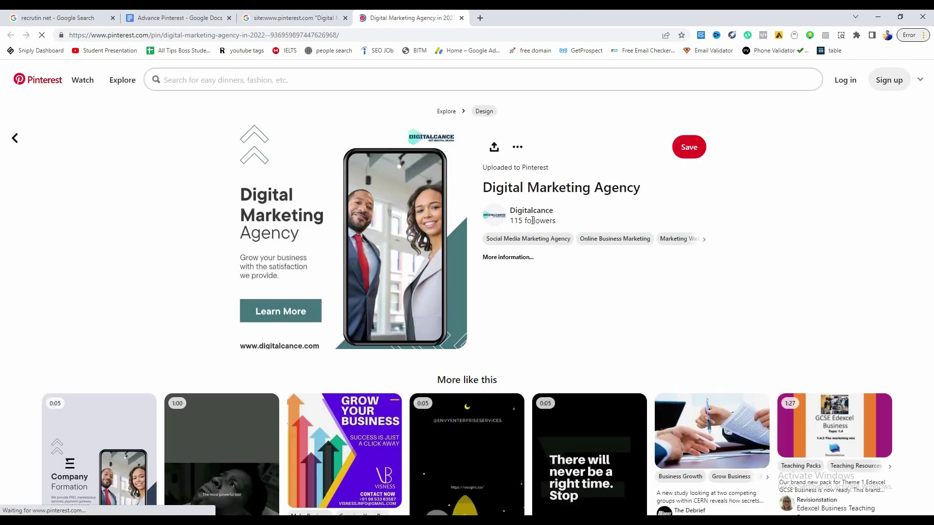
pyautogui.moveTo(482, 186); pyautogui.dragTo(613, 186)
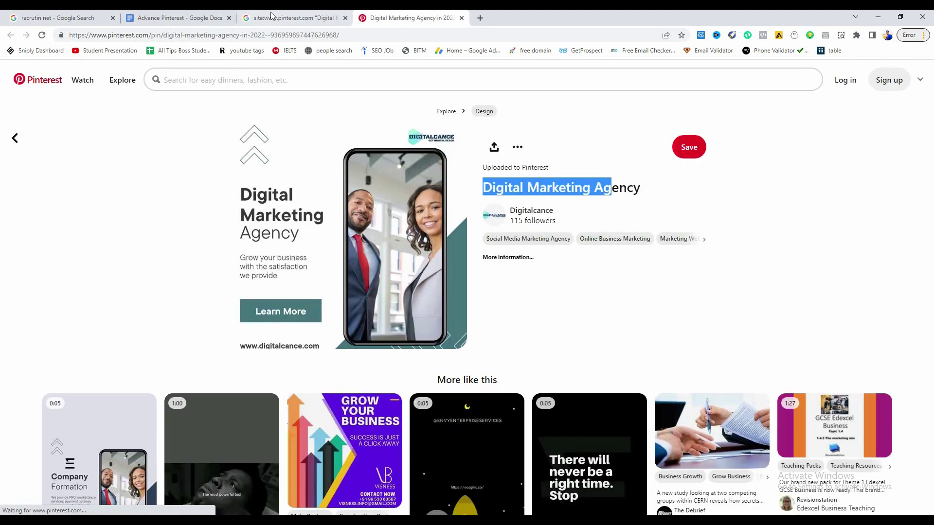
# - Return to the search results and copy the contact email from the "Digital Marketing Agency in 2022" snippet
pyautogui.click(292, 18)
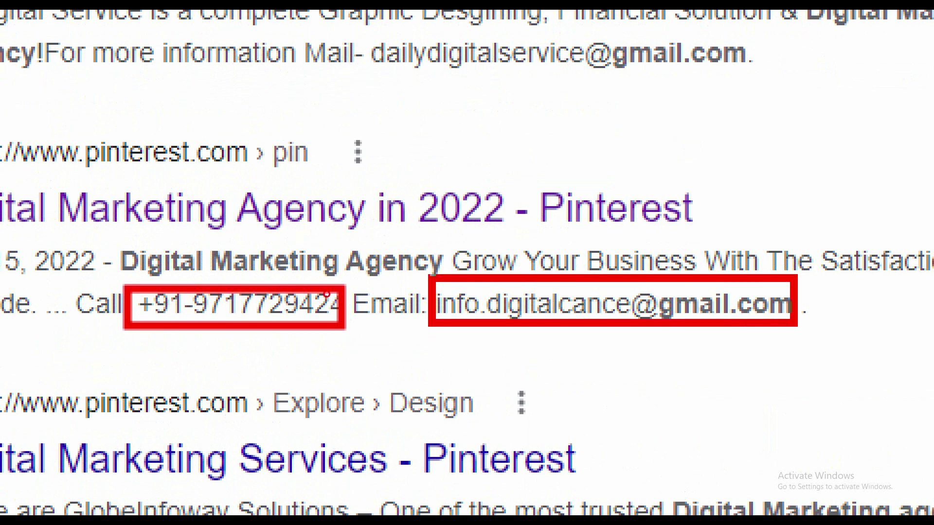
pyautogui.moveTo(810, 312); pyautogui.dragTo(532, 300)
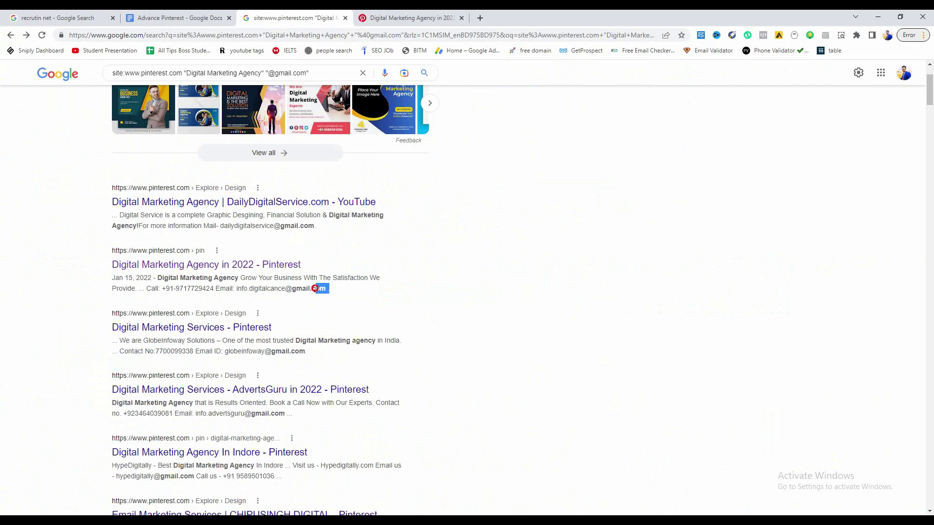
pyautogui.moveTo(261, 288); pyautogui.dragTo(237, 286)
pyautogui.click(334, 296)
pyautogui.moveTo(335, 290); pyautogui.dragTo(237, 286)
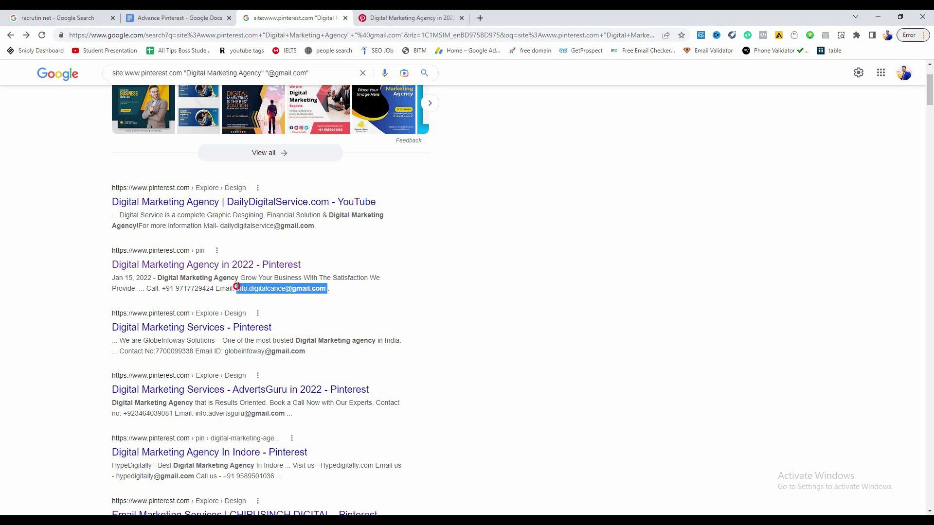
pyautogui.rightClick(246, 292)
pyautogui.click(256, 298)
# - Paste the copied contact email a few blank lines below the closing sentence in the Advance Pinterest document
pyautogui.click(403, 15)
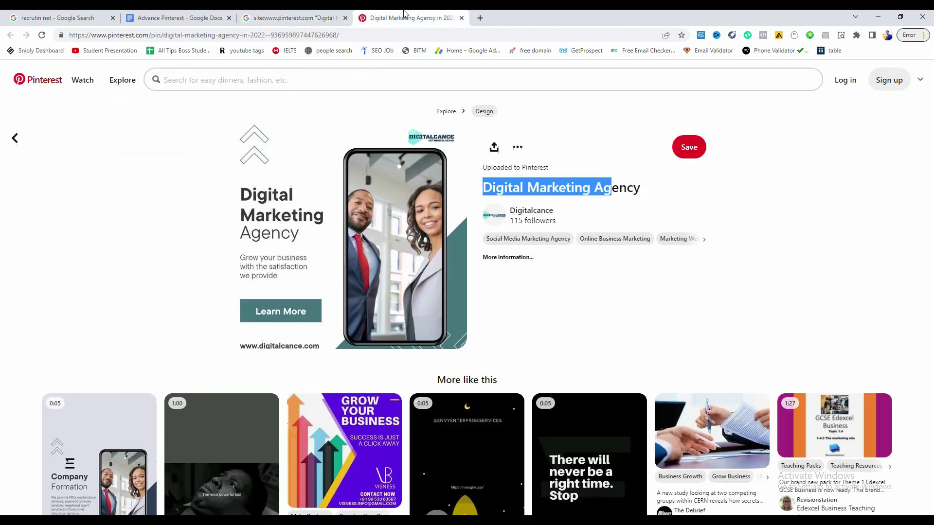
pyautogui.click(202, 18)
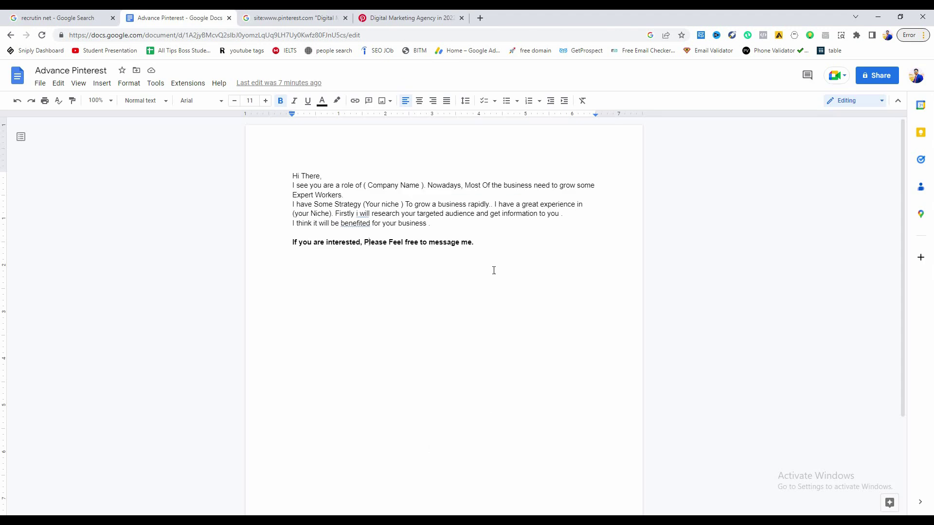
pyautogui.click(500, 257)
pyautogui.press('Return')
pyautogui.press('Return')
pyautogui.press('Return')
pyautogui.press('Return')
pyautogui.press('Return')
pyautogui.hotkey('ctrl', 'v')
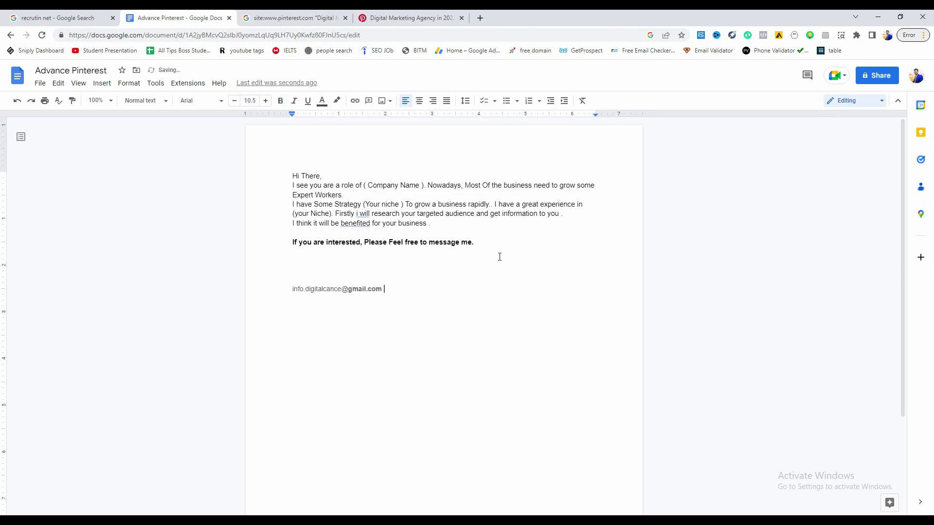
# - Add the label "Email :" above the pasted address and make it bold
pyautogui.click(302, 273)
pyautogui.write('Email :')
pyautogui.moveTo(316, 270); pyautogui.dragTo(264, 257)
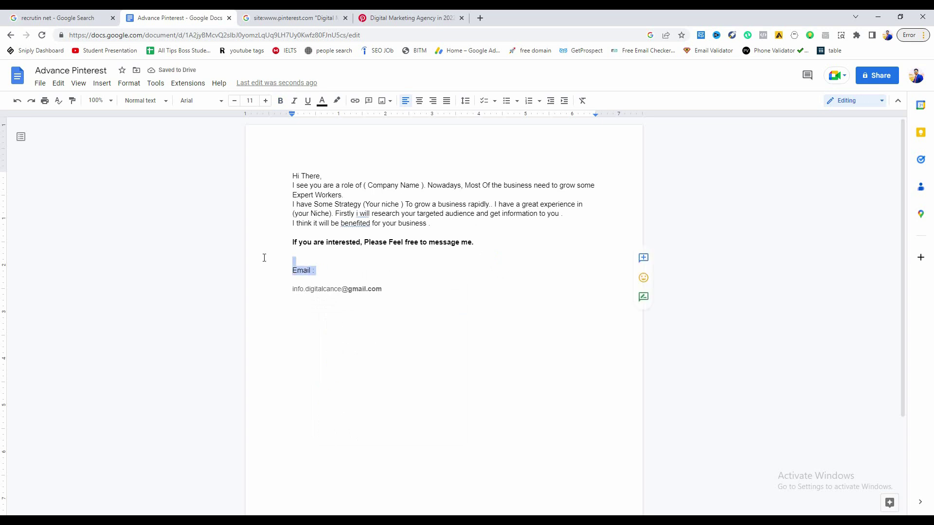
pyautogui.write('b')
pyautogui.hotkey('ctrl', 'z')
pyautogui.hotkey('ctrl', 'b')
# - Increase the font size of the "Email :" label to 16
pyautogui.moveTo(319, 271); pyautogui.dragTo(271, 269)
pyautogui.click(265, 101)
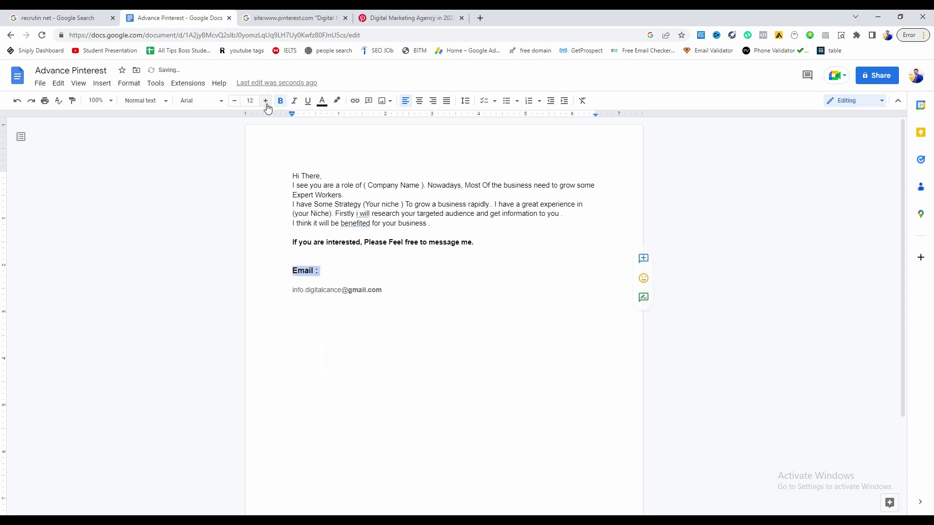
pyautogui.click(266, 101)
pyautogui.click(265, 100)
pyautogui.click(266, 100)
pyautogui.click(266, 101)
pyautogui.click(368, 268)
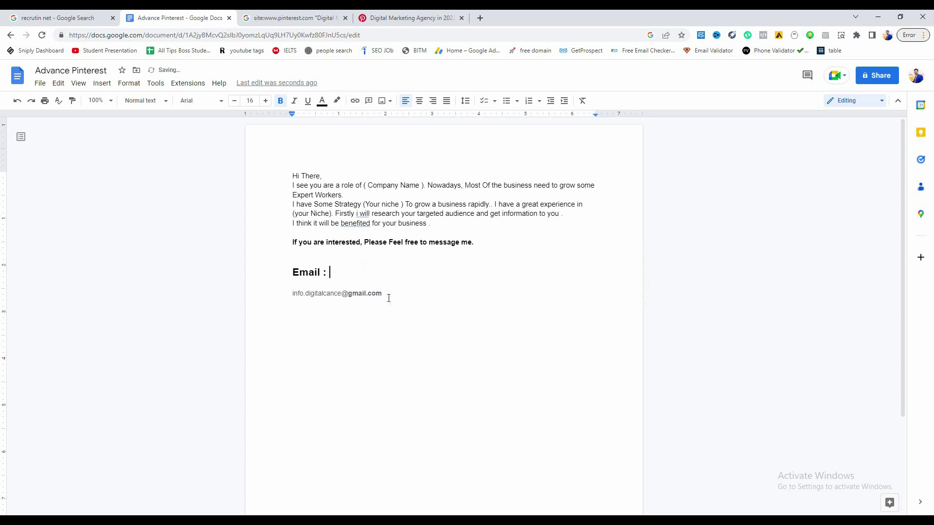
# - Start a new line below the first collected address, return to the Google search results and close the opened Pinterest pin
pyautogui.click(389, 295)
pyautogui.press('Return')
pyautogui.click(409, 18)
pyautogui.click(306, 18)
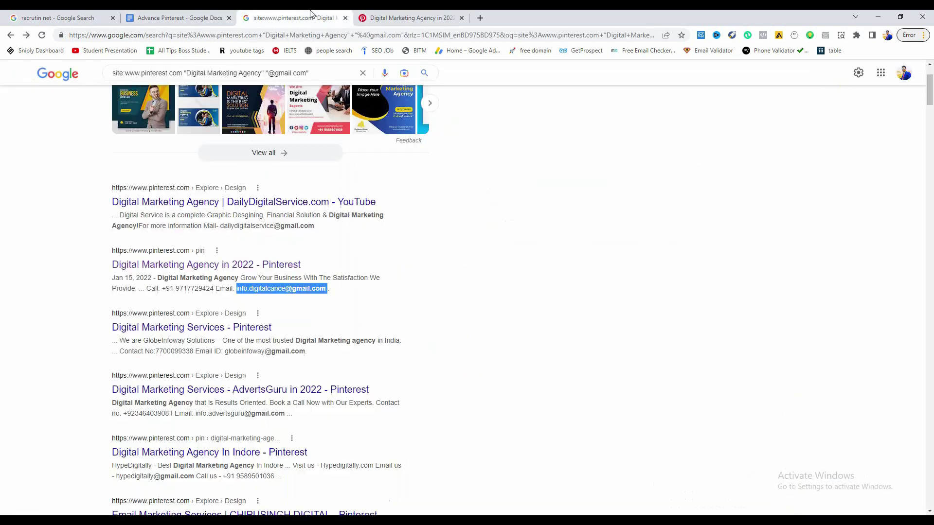
pyautogui.click(461, 18)
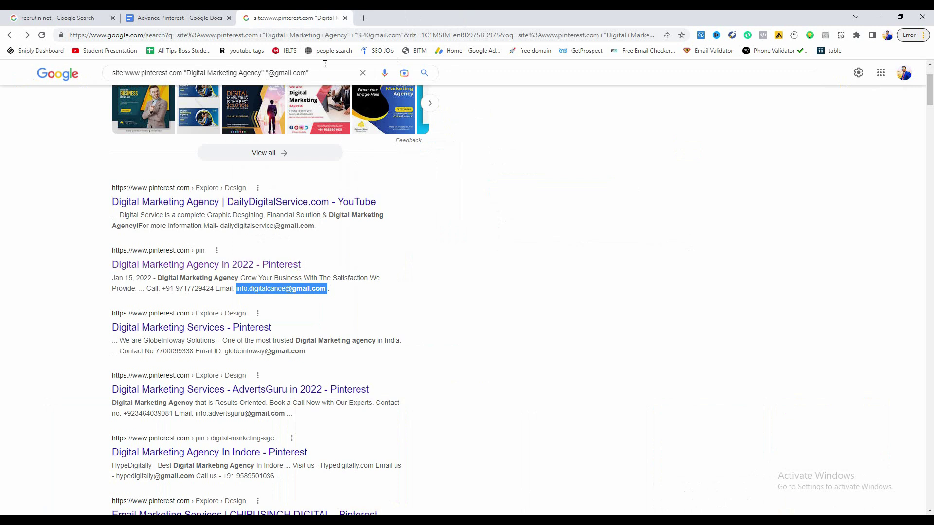
# - Copy the contact email from the "Digital Marketing Agency | DailyDigitalService.com" result snippet
pyautogui.moveTo(322, 73); pyautogui.dragTo(120, 75)
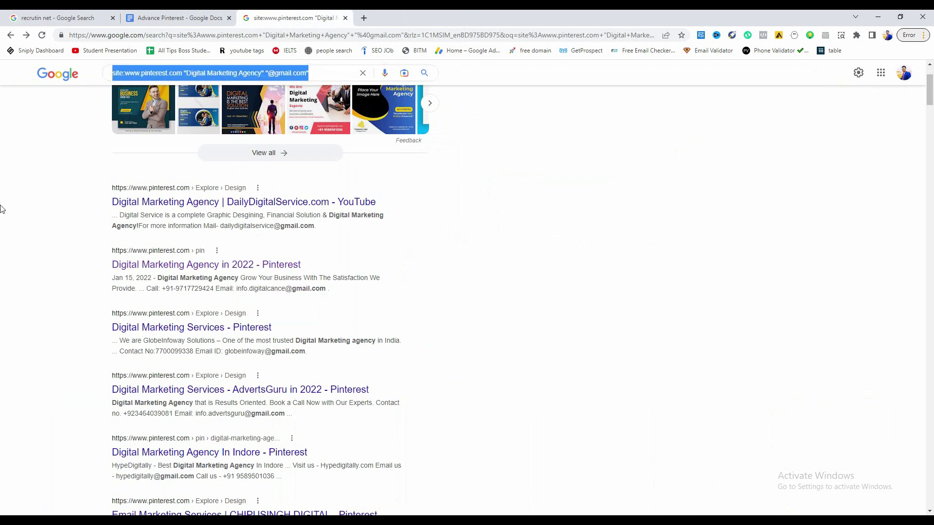
pyautogui.click(2, 209)
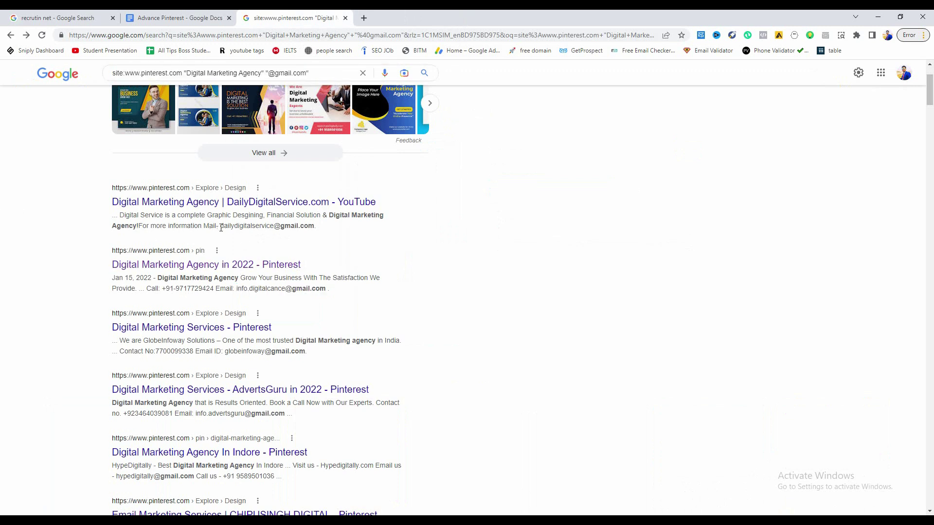
pyautogui.moveTo(221, 227); pyautogui.dragTo(317, 227)
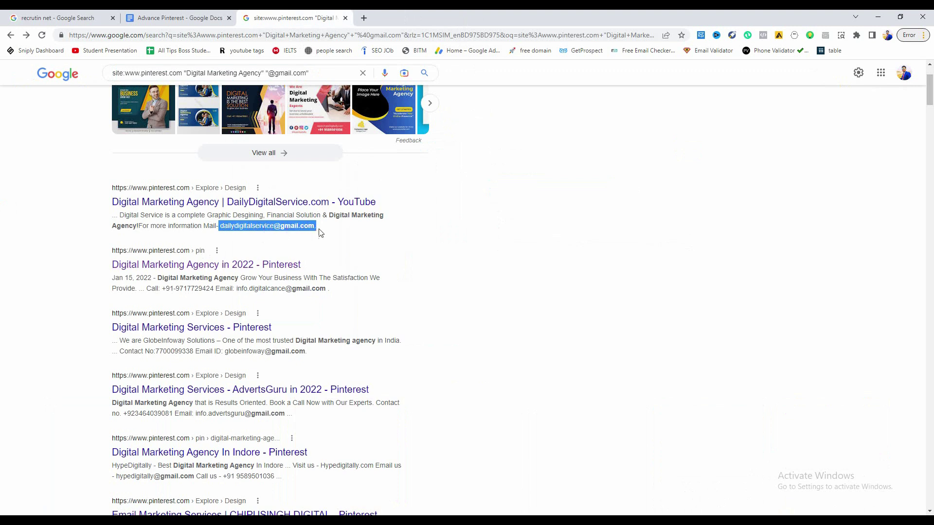
pyautogui.click(365, 243)
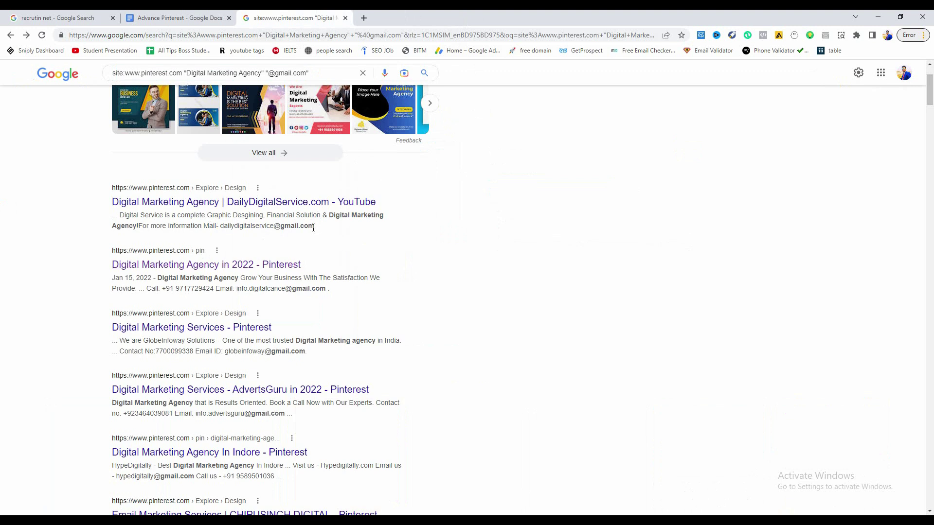
pyautogui.moveTo(314, 227); pyautogui.dragTo(221, 224)
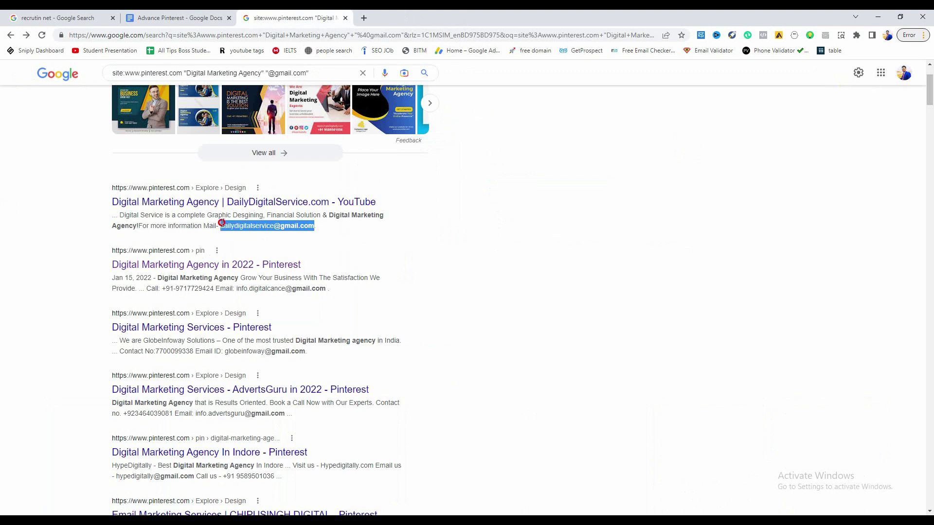
pyautogui.rightClick(243, 228)
pyautogui.click(250, 234)
# - Paste the copied email below the first address in the Advance Pinterest document
pyautogui.click(180, 18)
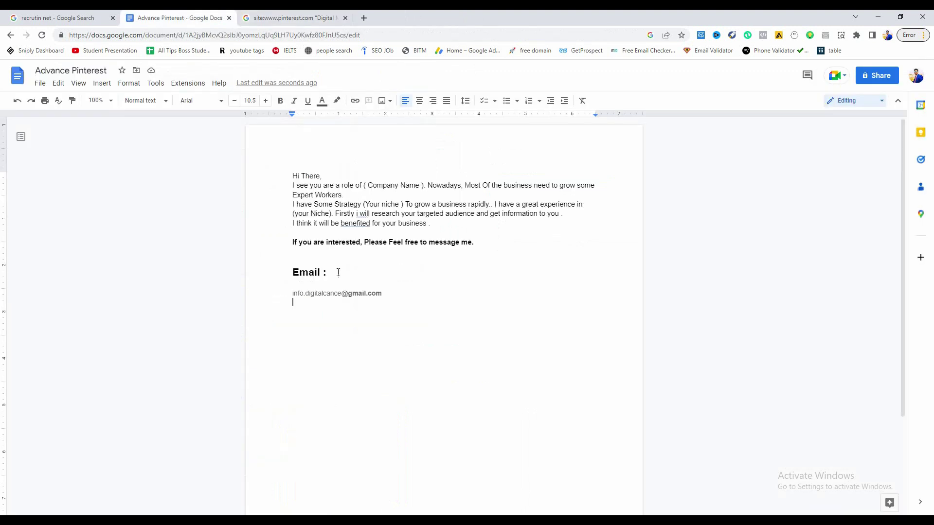
pyautogui.hotkey('ctrl', 'v')
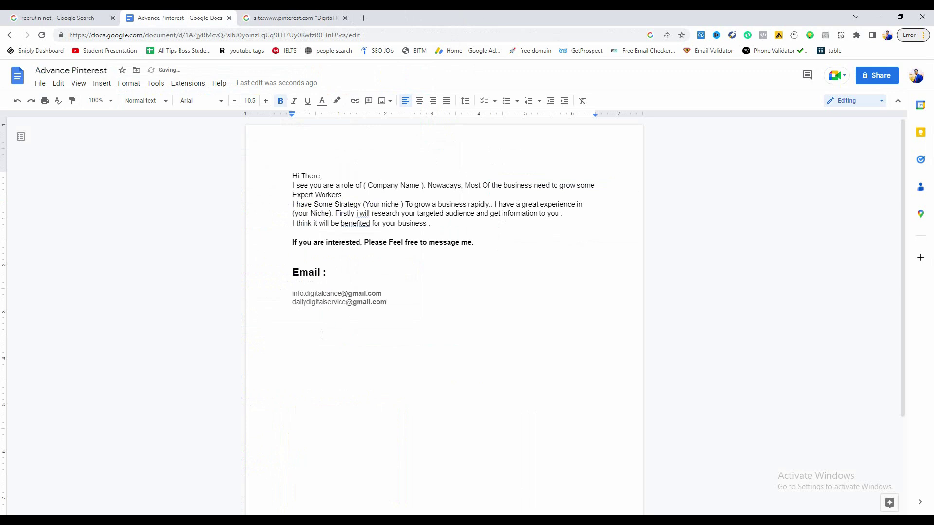
pyautogui.click(287, 35)
pyautogui.click(158, 187)
# - Return to the search results and copy the contact email from the "Digital Marketing Services - Pinterest" snippet
pyautogui.click(261, 16)
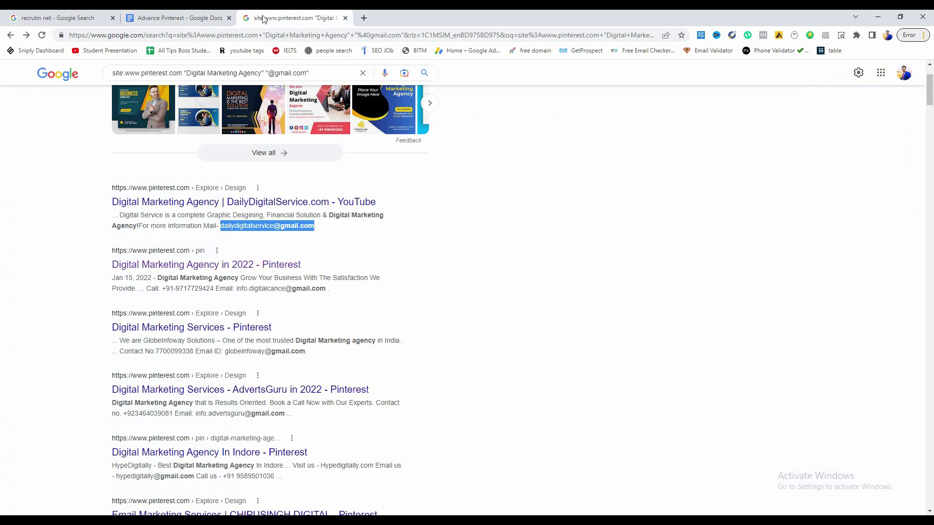
pyautogui.click(472, 247)
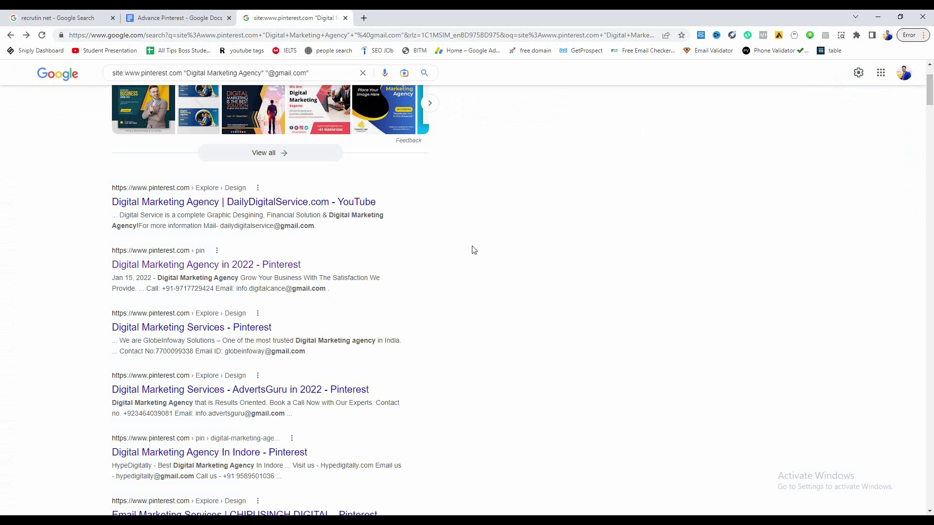
pyautogui.scroll(-2, 471, 250)
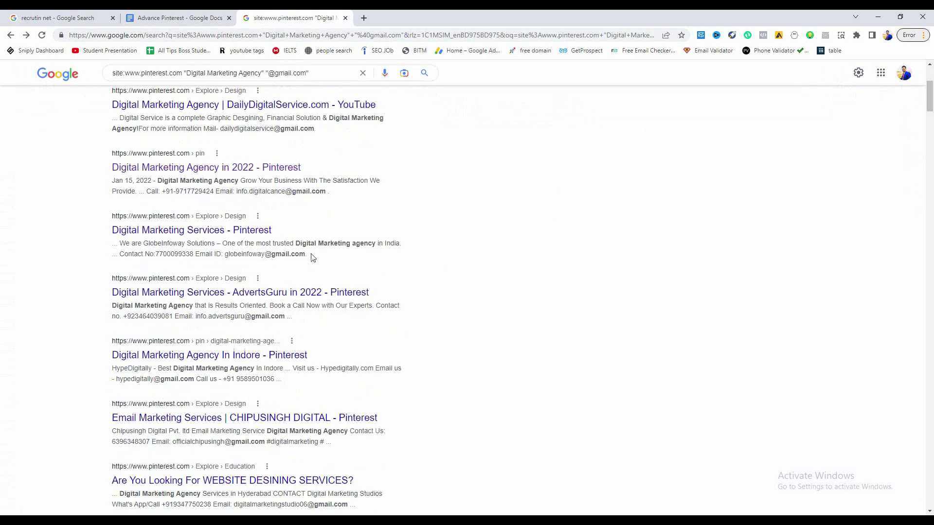
pyautogui.moveTo(306, 253); pyautogui.dragTo(226, 260)
pyautogui.rightClick(230, 256)
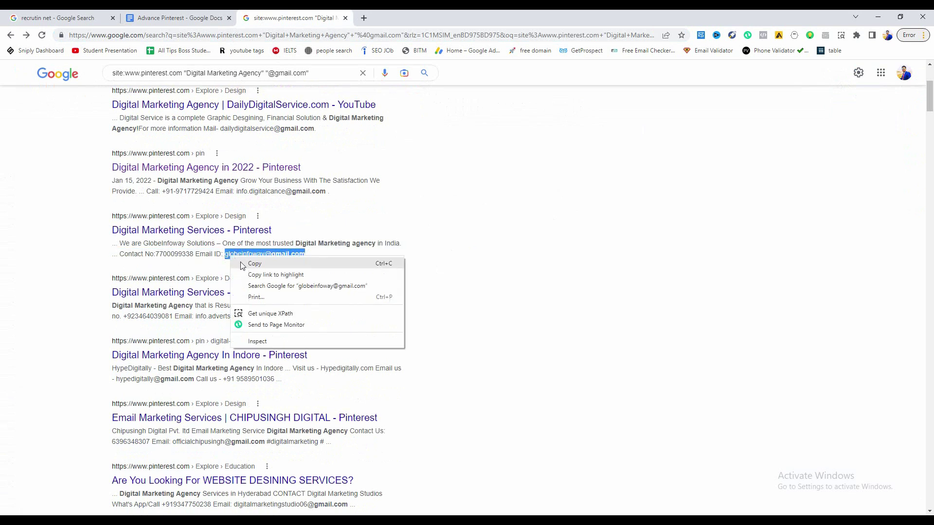
pyautogui.click(245, 263)
# - Paste the copied email on a new line below the second address in the Advance Pinterest document and remove the second address's link
pyautogui.click(180, 18)
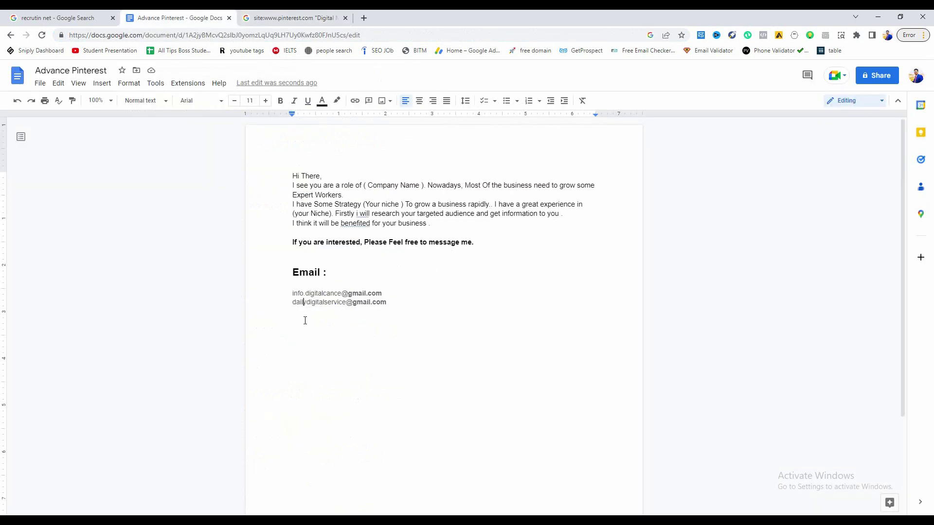
pyautogui.click(410, 308)
pyautogui.press('Return')
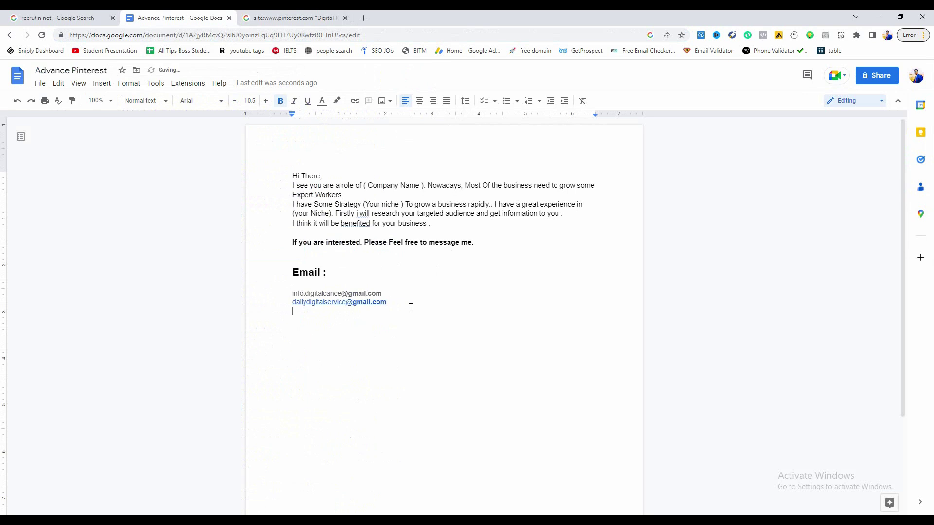
pyautogui.hotkey('ctrl', 'v')
pyautogui.hotkey('ctrl', 'z')
pyautogui.moveTo(386, 302); pyautogui.dragTo(292, 303)
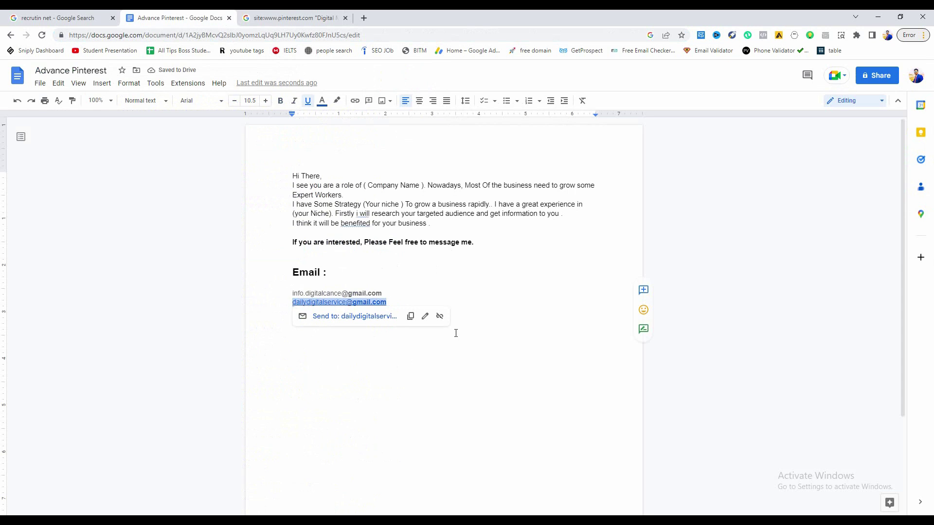
pyautogui.click(440, 316)
pyautogui.click(385, 312)
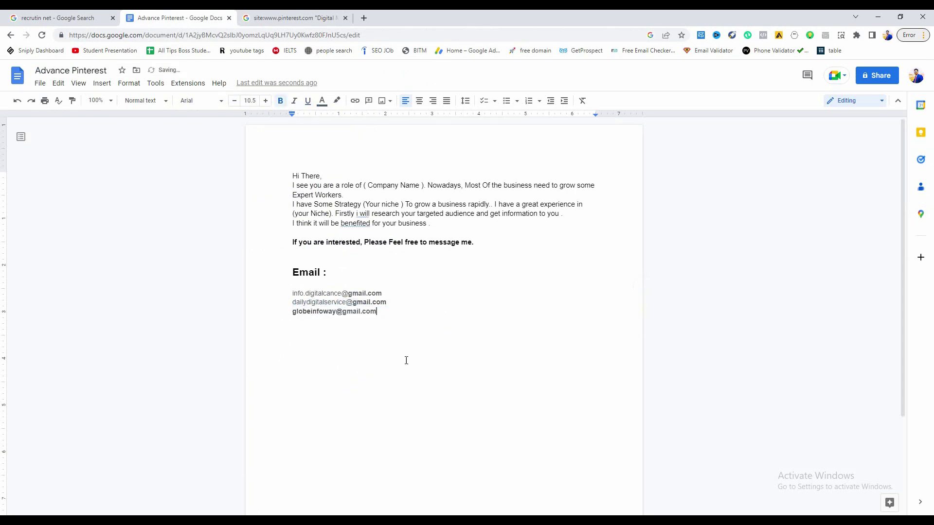
# - Return to the search results, add "USA" in quotation marks before "Digital Marketing Agency" in the query, and run the search
pyautogui.click(311, 17)
pyautogui.scroll(3, 311, 114)
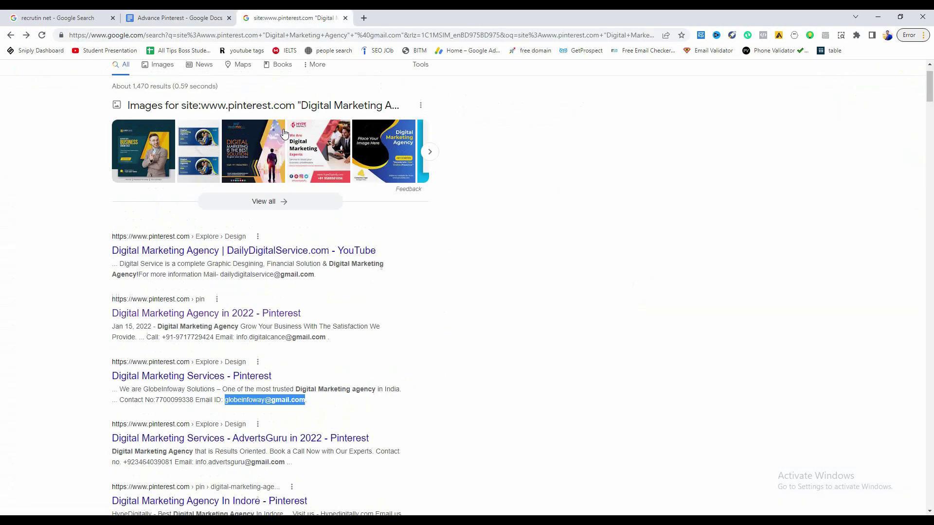
pyautogui.scroll(1, 216, 112)
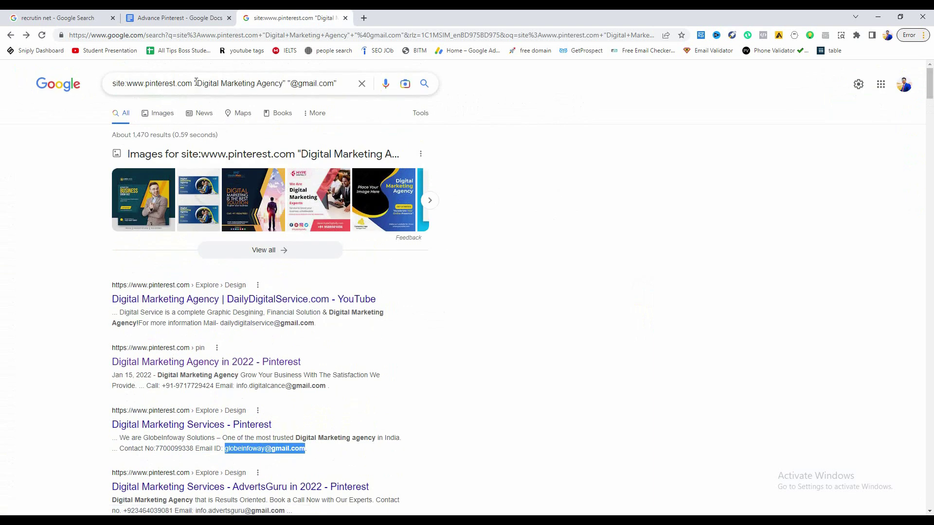
pyautogui.click(194, 83)
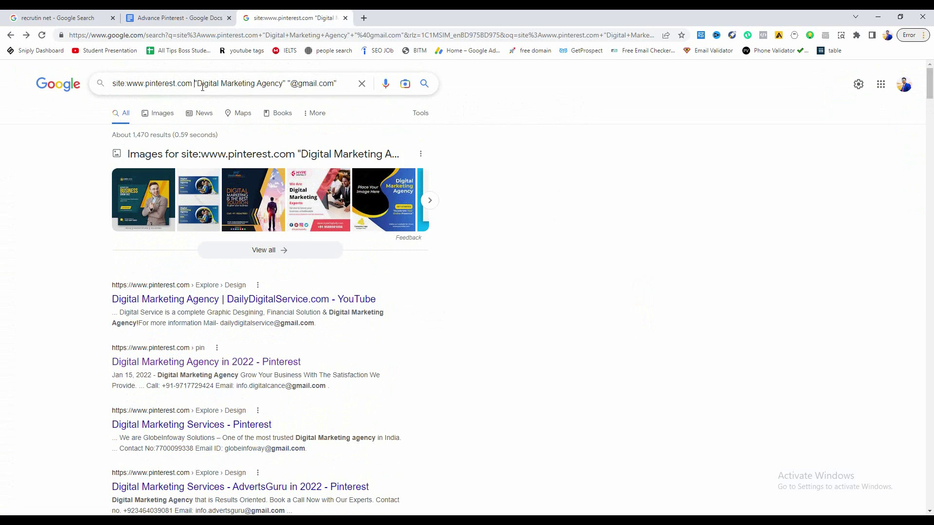
pyautogui.write('"')
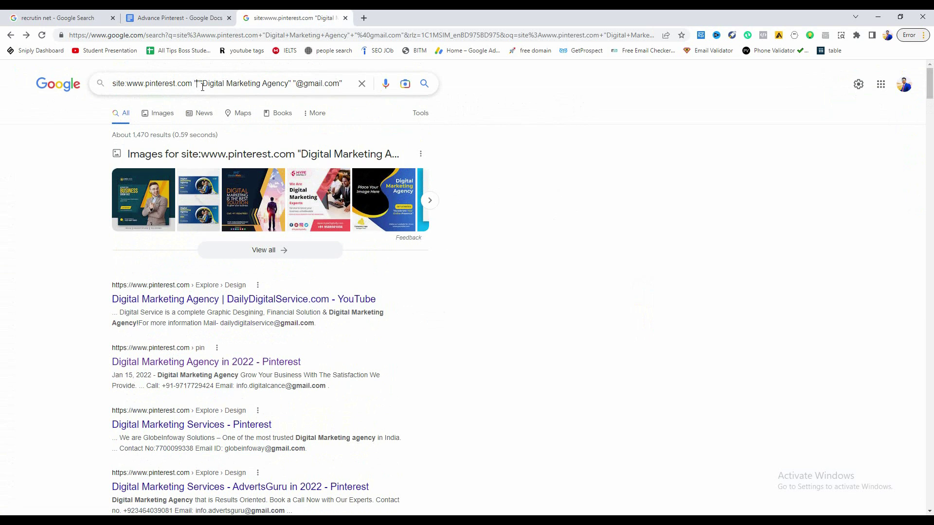
pyautogui.write('USA')
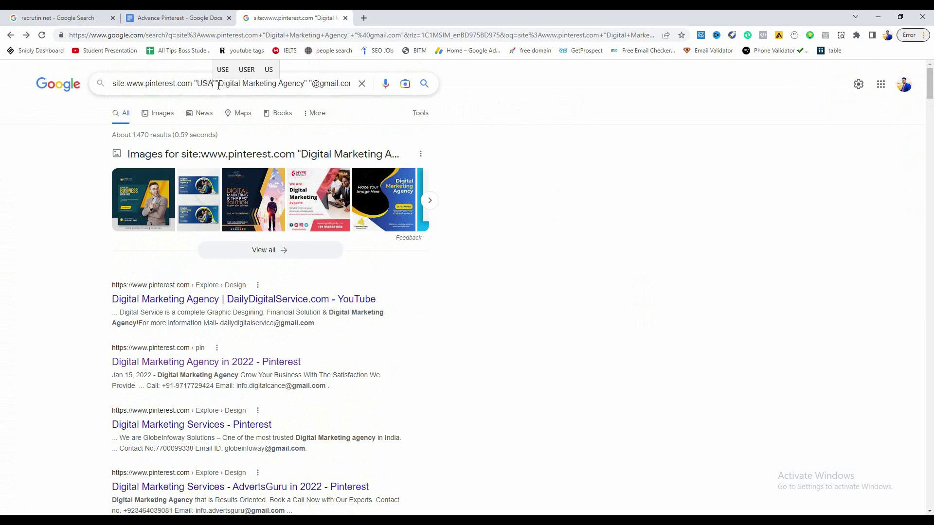
pyautogui.write('"')
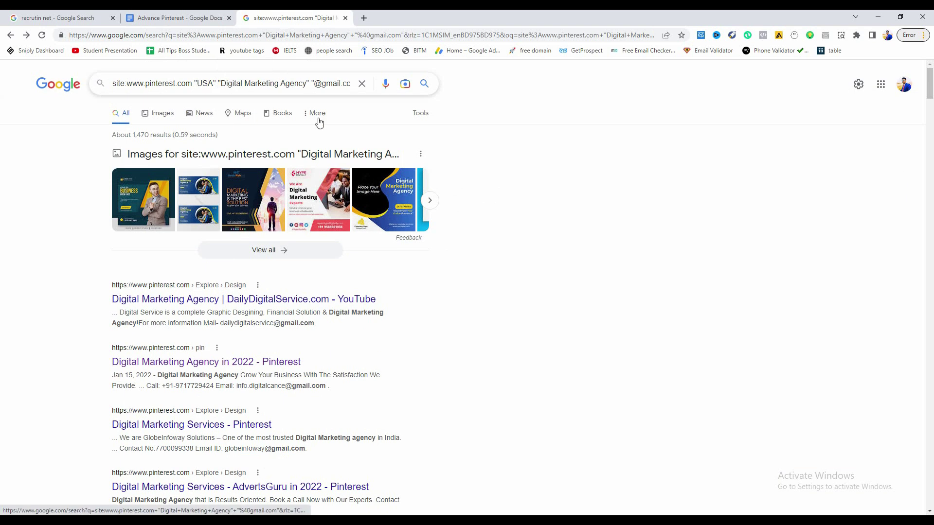
pyautogui.moveTo(217, 83); pyautogui.dragTo(243, 85)
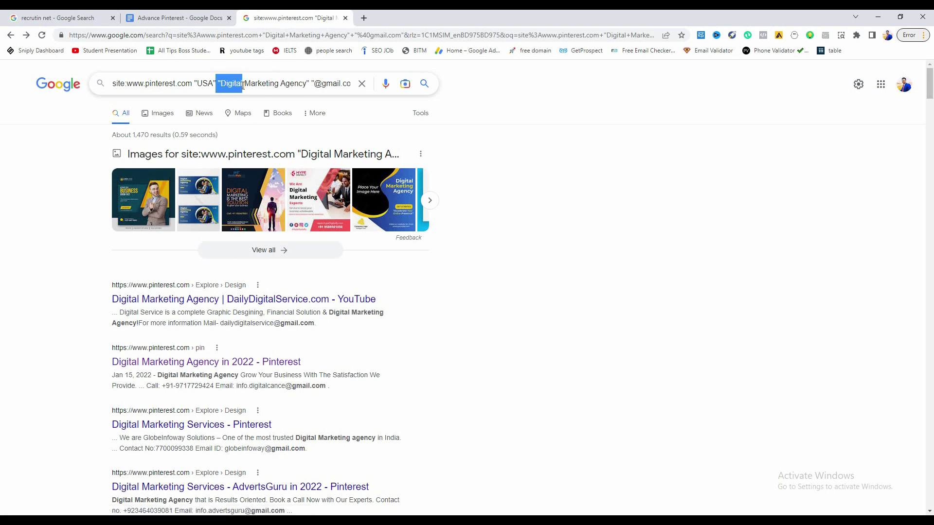
pyautogui.click(211, 85)
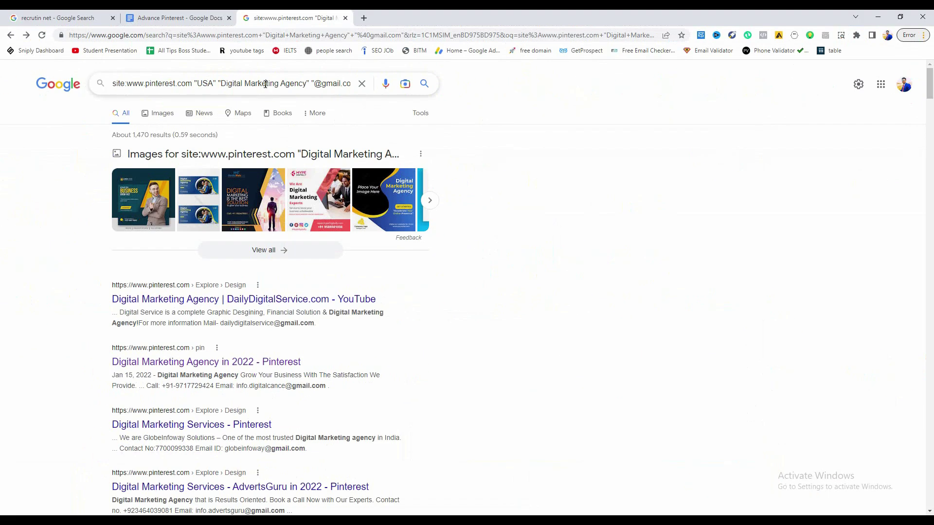
pyautogui.press('Return')
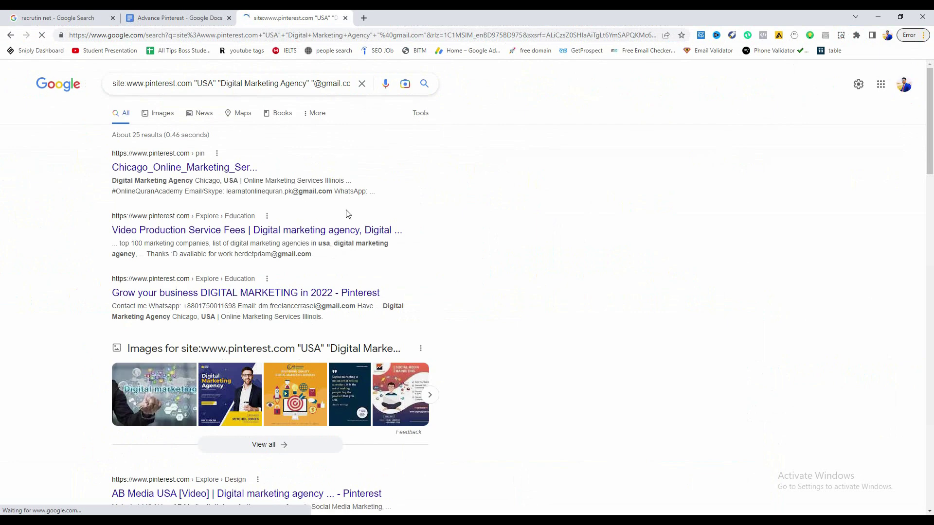
# - Open the "Chicago_Online_Marketing_Ser..." result in a new tab and check the pin's source website link
pyautogui.rightClick(188, 171)
pyautogui.click(200, 179)
pyautogui.click(368, 13)
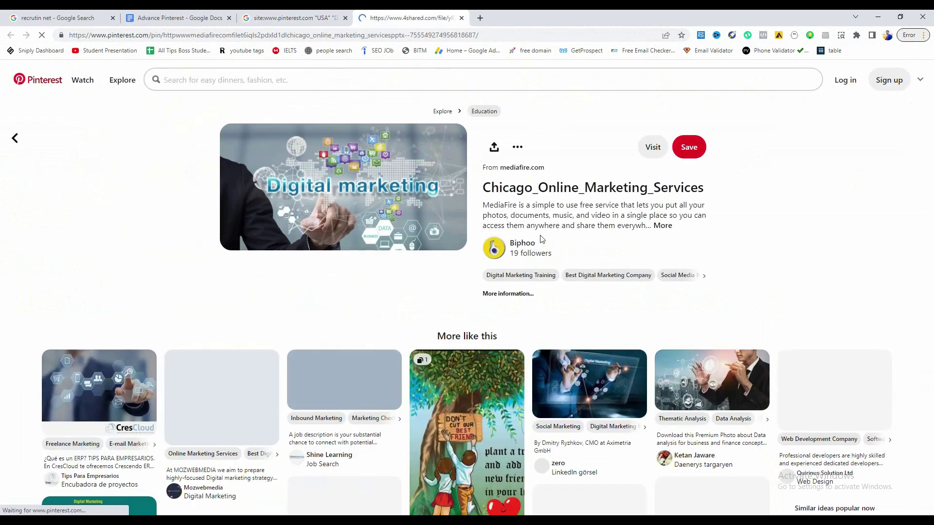
pyautogui.rightClick(652, 147)
pyautogui.click(619, 155)
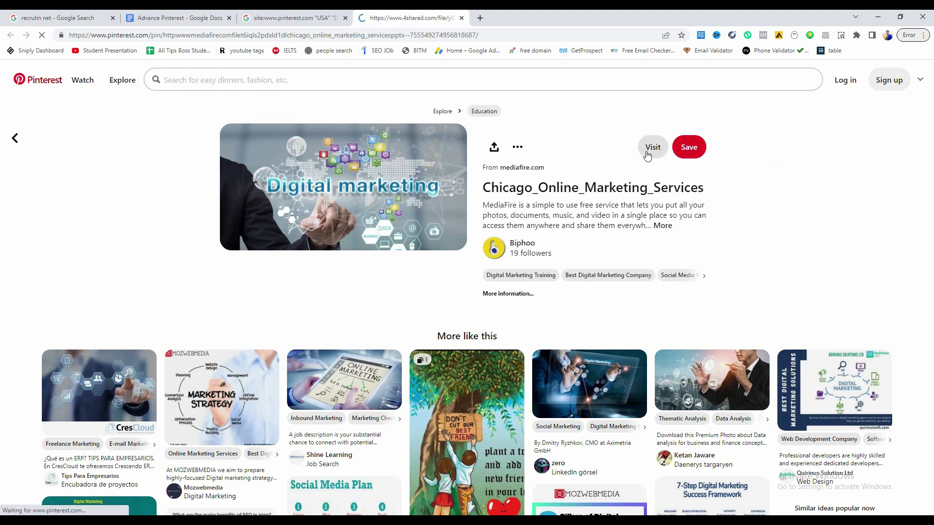
pyautogui.rightClick(517, 171)
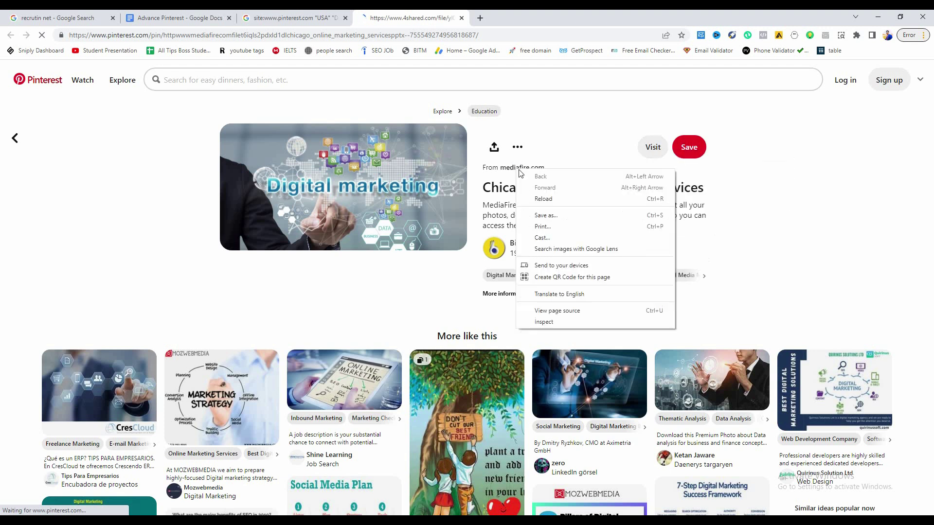
pyautogui.click(557, 146)
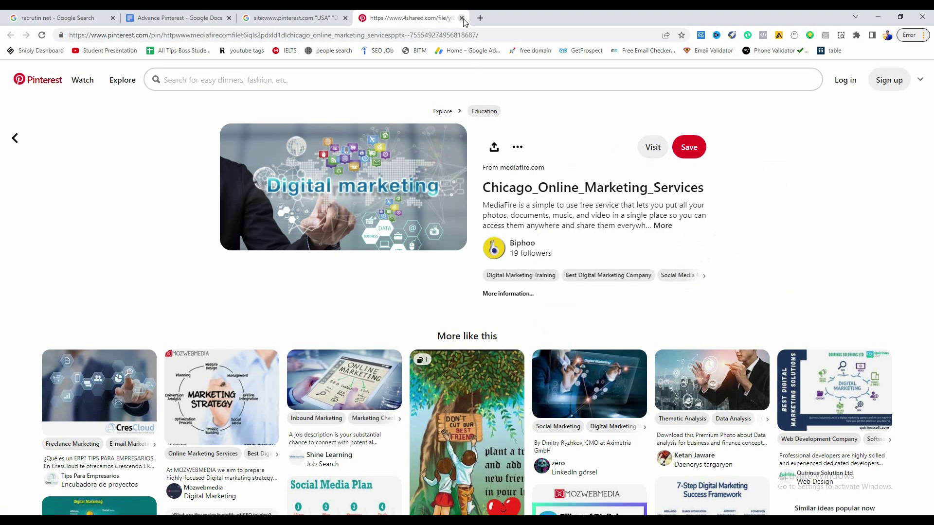
# - Look through the related pins below the Chicago pin and close its page to return to the search results
pyautogui.scroll(-4, 493, 184)
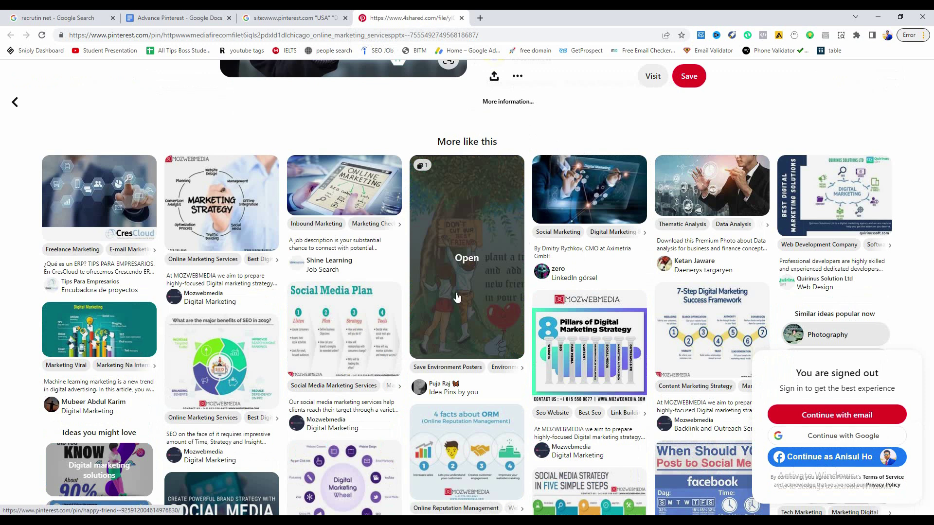
pyautogui.scroll(-5, 458, 297)
pyautogui.scroll(-5, 456, 295)
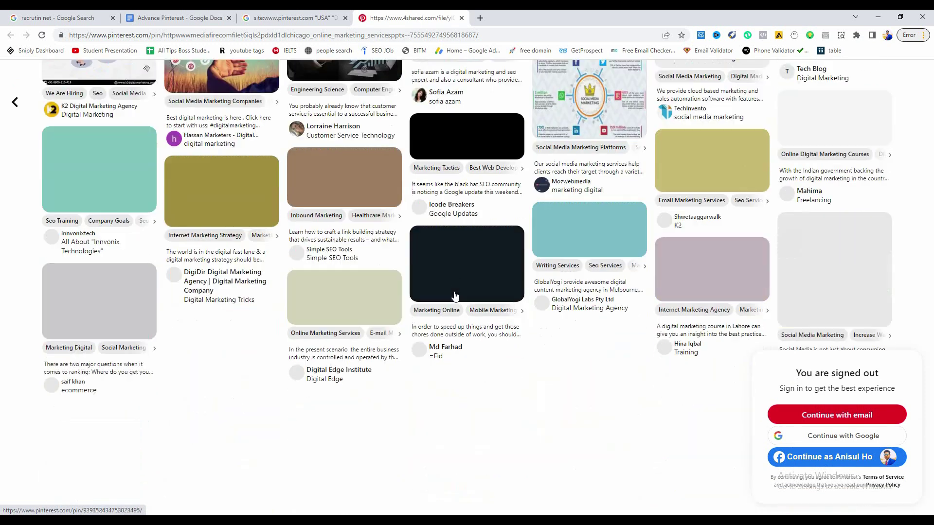
pyautogui.scroll(15, 453, 297)
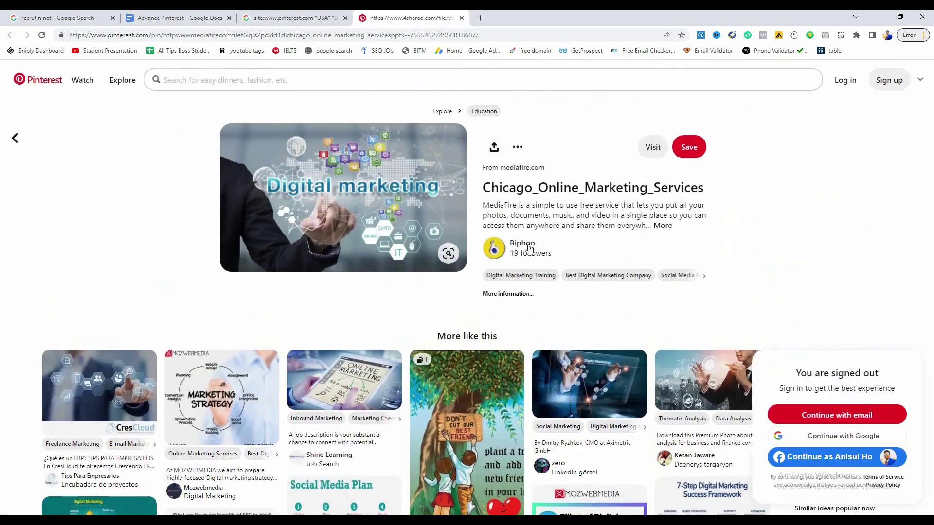
pyautogui.click(461, 18)
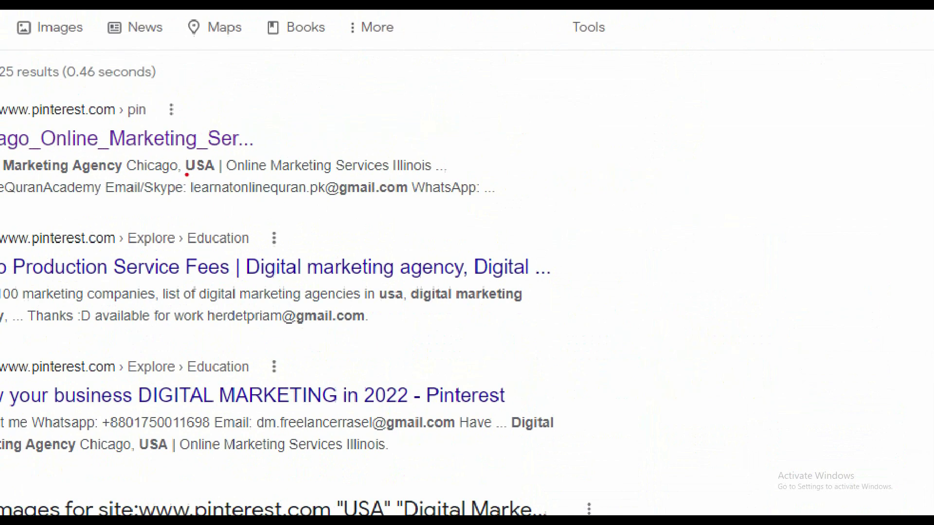
# - Copy the email address from the snippet of the "Chicago_Online_Marketing_Ser..." search result
pyautogui.moveTo(128, 180); pyautogui.dragTo(331, 191)
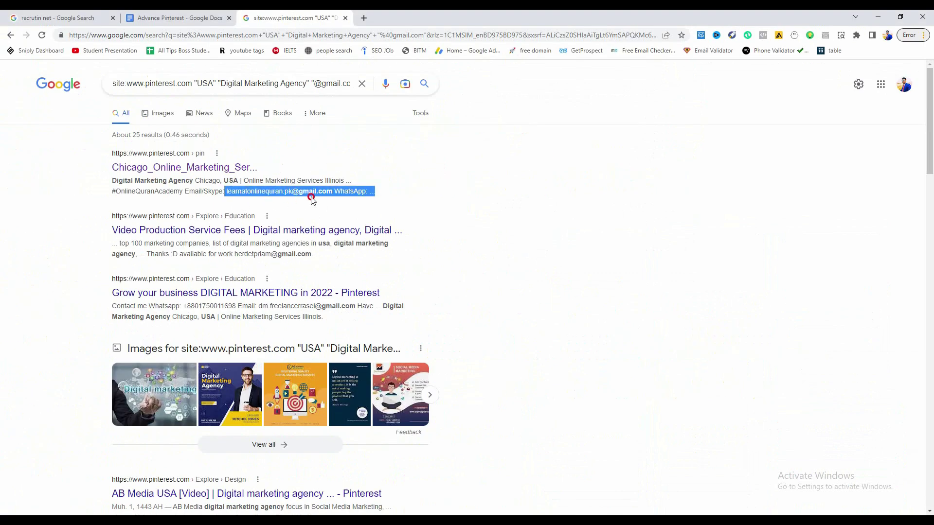
pyautogui.rightClick(332, 191)
pyautogui.click(326, 199)
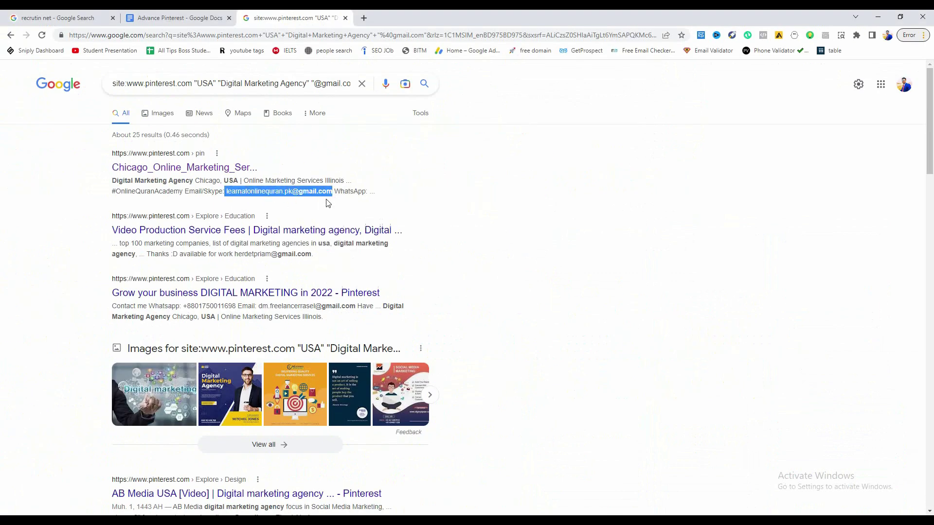
# - In the Advance Pinterest document, add a "Top" line below the third address and paste the copied email under it
pyautogui.click(204, 18)
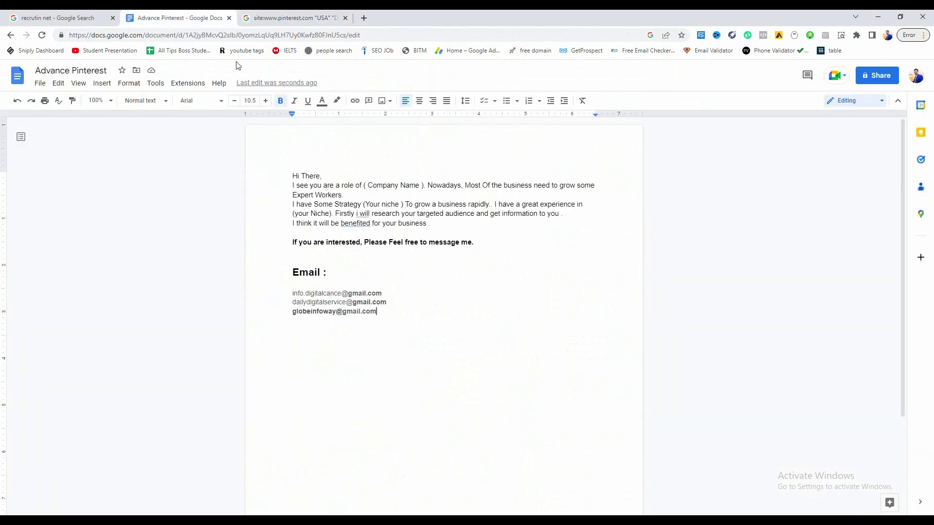
pyautogui.press('Return')
pyautogui.hotkey('ctrl', 'v')
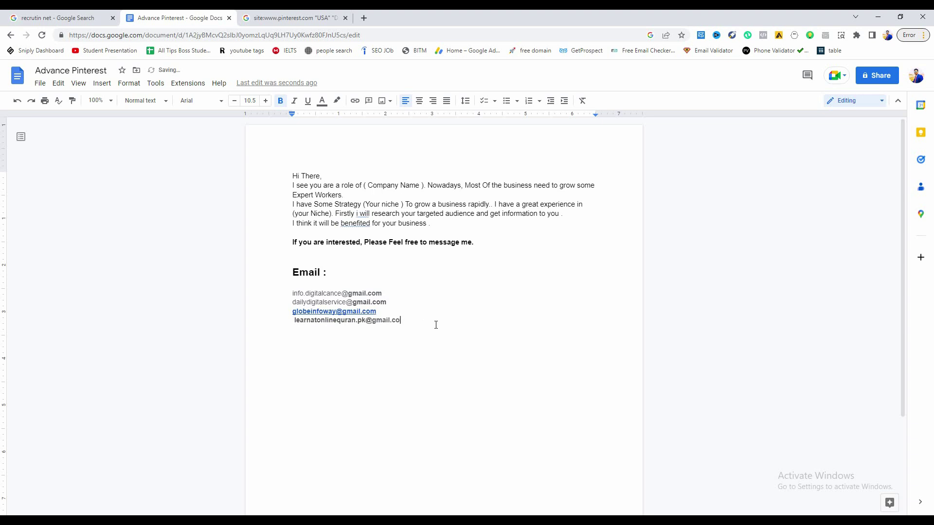
pyautogui.hotkey('ctrl', 'z')
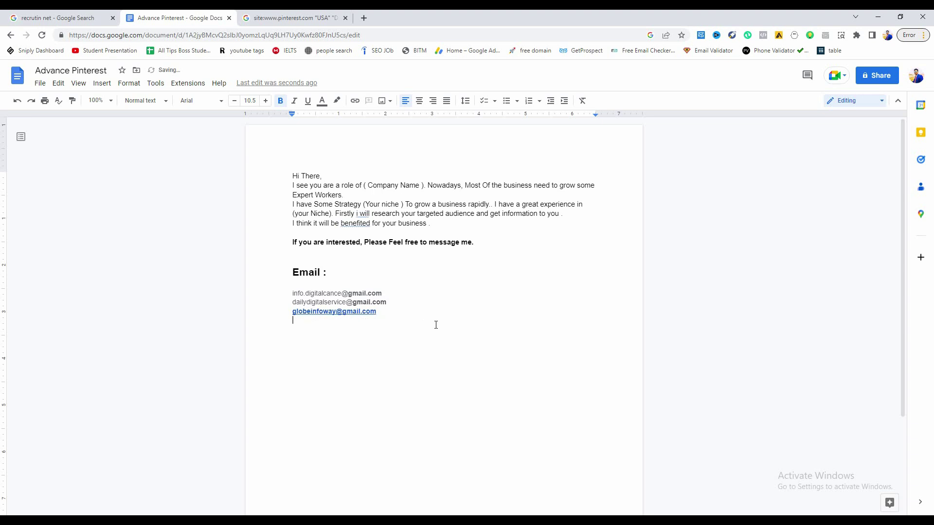
pyautogui.write('Top')
pyautogui.hotkey('ctrl', 'v')
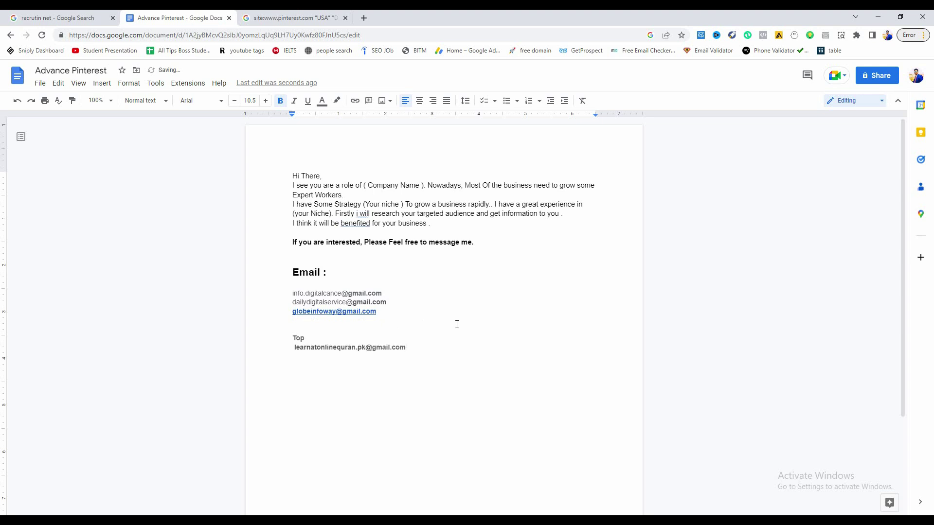
pyautogui.moveTo(410, 348); pyautogui.dragTo(298, 348)
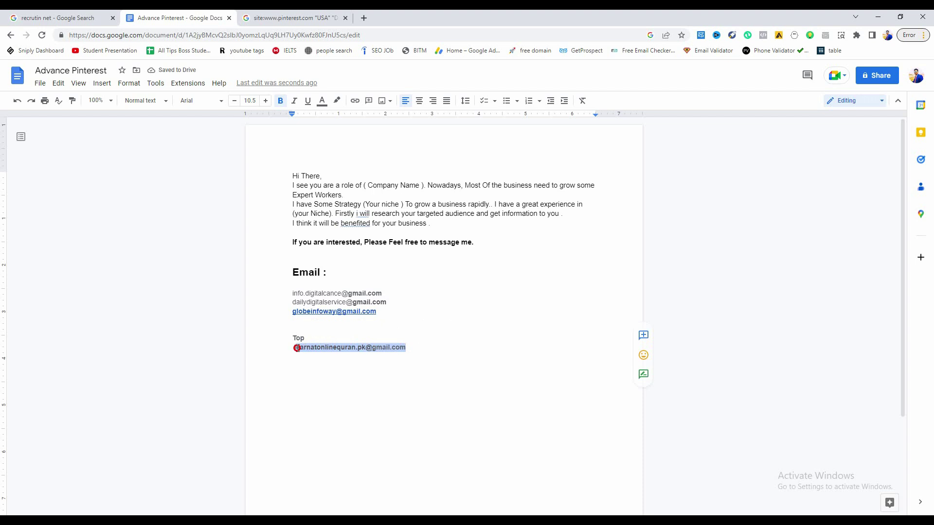
# - Return to the search results and copy the email address from the "Video Production Service Fees" result
pyautogui.click(272, 18)
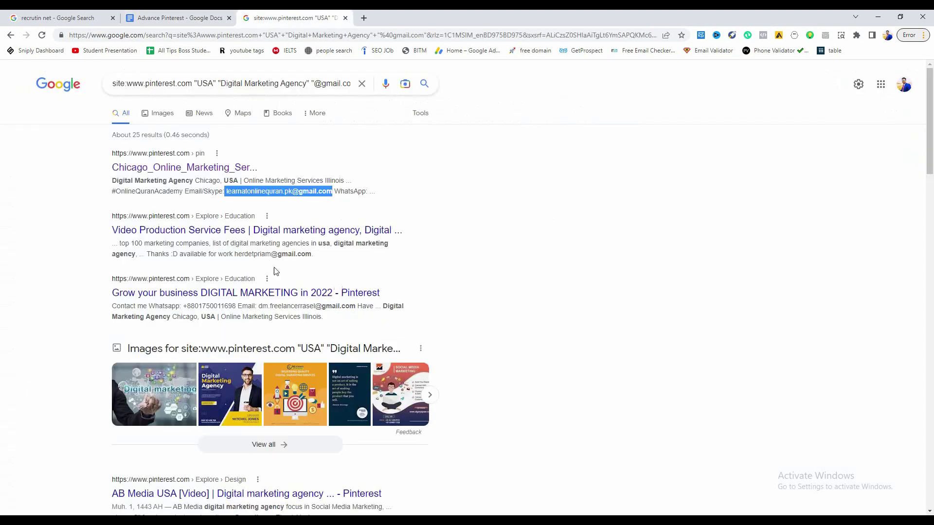
pyautogui.click(72, 241)
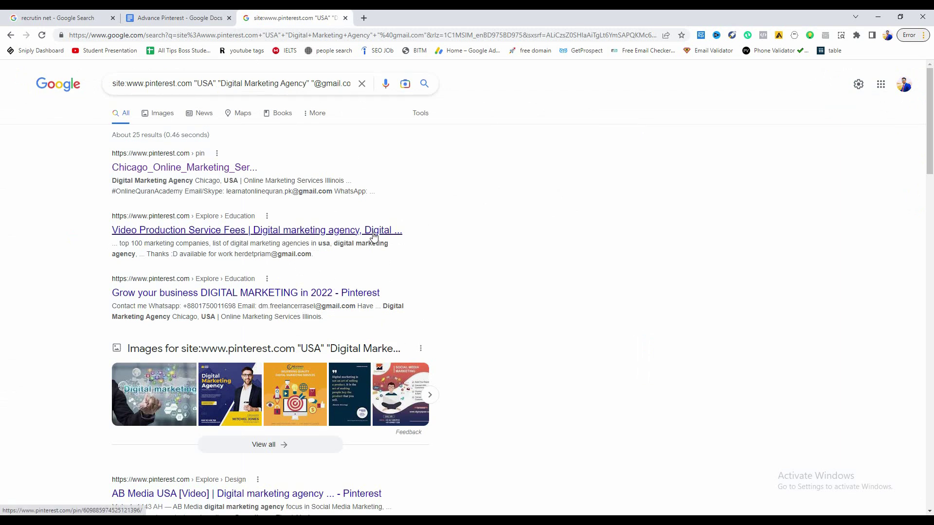
pyautogui.moveTo(320, 245); pyautogui.dragTo(390, 245)
pyautogui.click(450, 244)
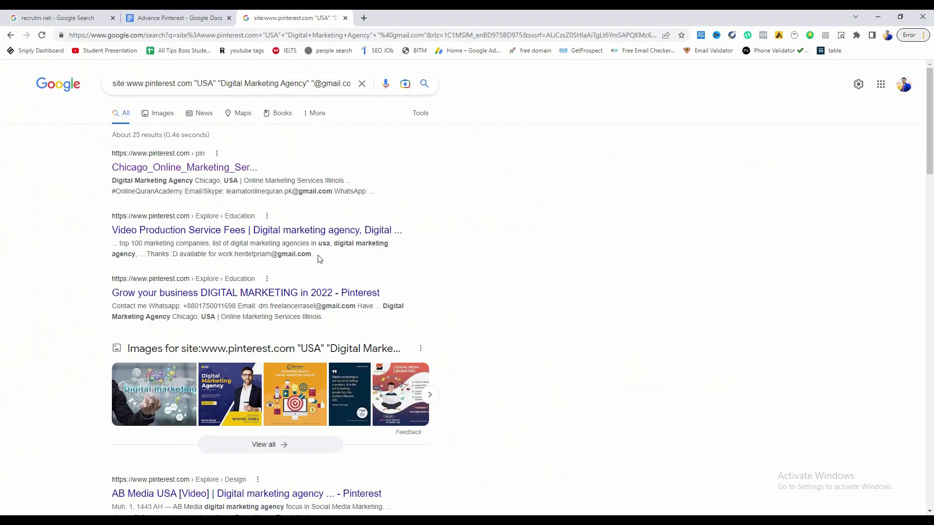
pyautogui.moveTo(319, 258); pyautogui.dragTo(241, 257)
pyautogui.click(239, 257)
pyautogui.moveTo(236, 252); pyautogui.dragTo(310, 256)
pyautogui.rightClick(300, 255)
pyautogui.click(323, 261)
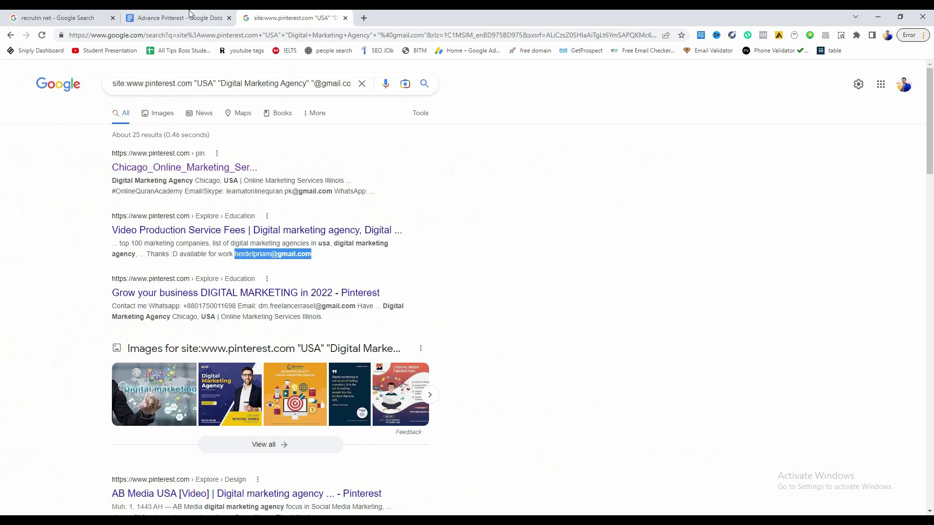
# - Paste the copied email as the second address under "Top" in the Advance Pinterest document and remove the first address's link
pyautogui.click(183, 18)
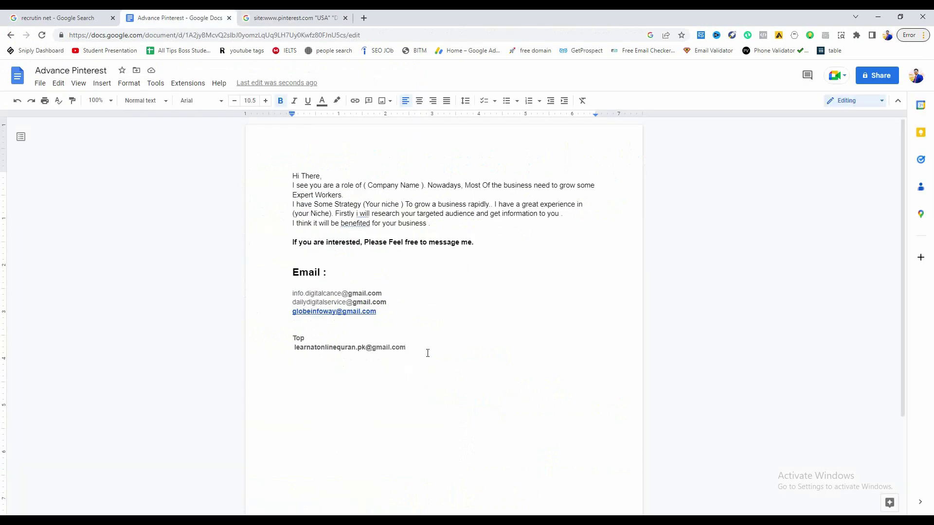
pyautogui.press('Return')
pyautogui.hotkey('ctrl', 'v')
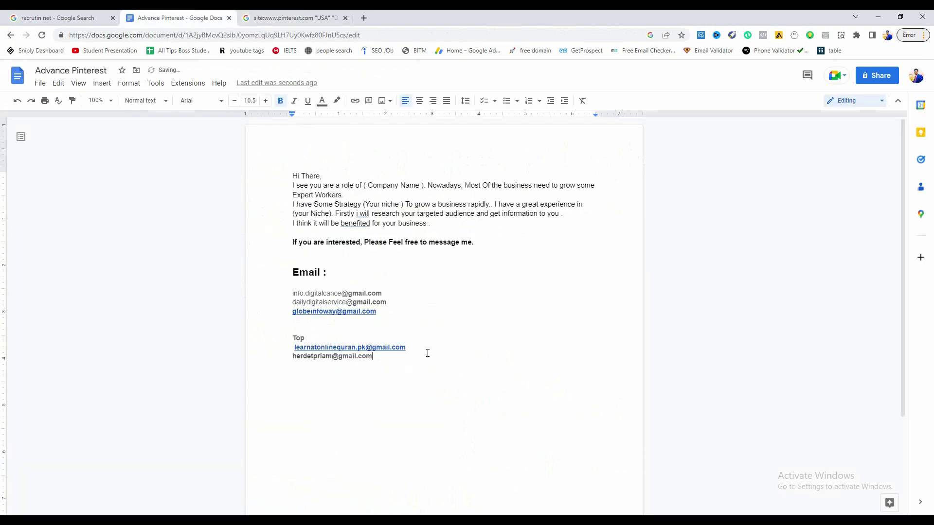
pyautogui.click(387, 348)
pyautogui.click(442, 363)
# - Return to the search results and check the contact details in the "Grow your business DIGITAL MARKETING in 2022" result
pyautogui.click(291, 18)
pyautogui.scroll(-2, 326, 289)
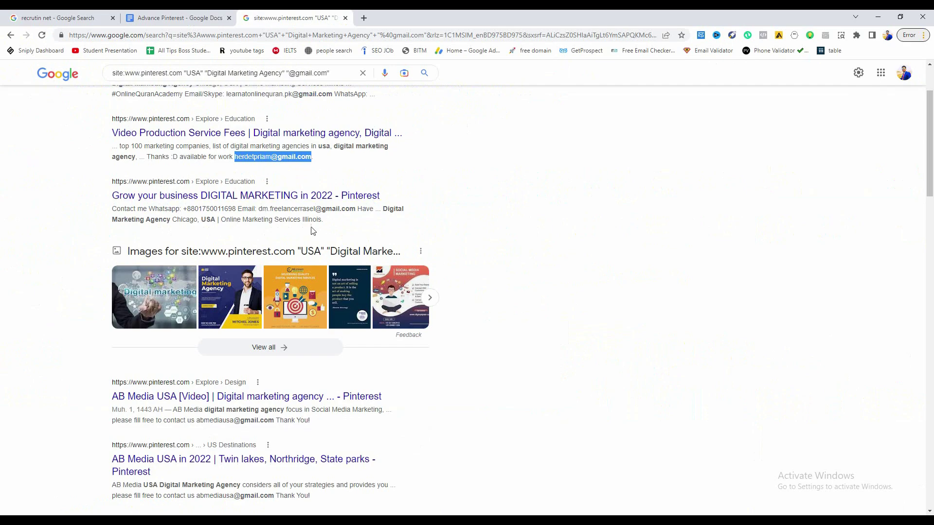
pyautogui.moveTo(184, 208); pyautogui.dragTo(239, 207)
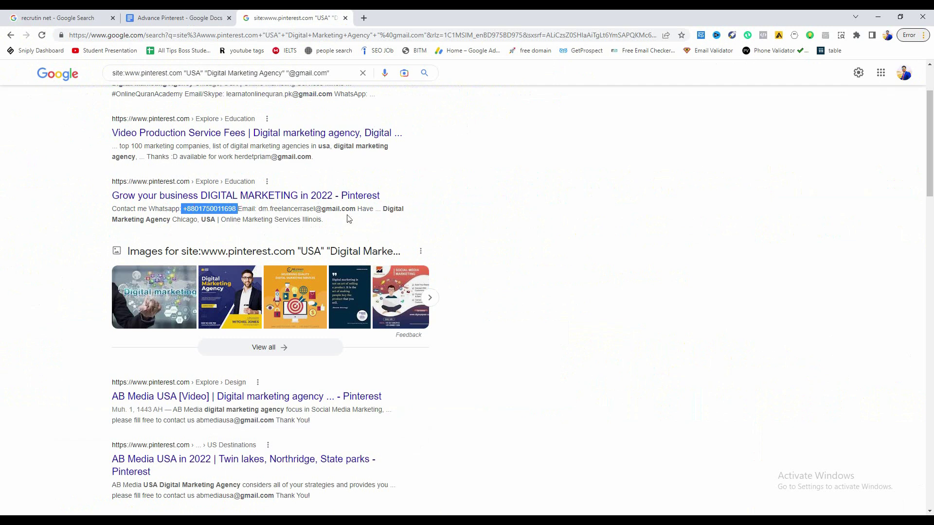
pyautogui.moveTo(358, 208); pyautogui.dragTo(122, 195)
pyautogui.click(70, 221)
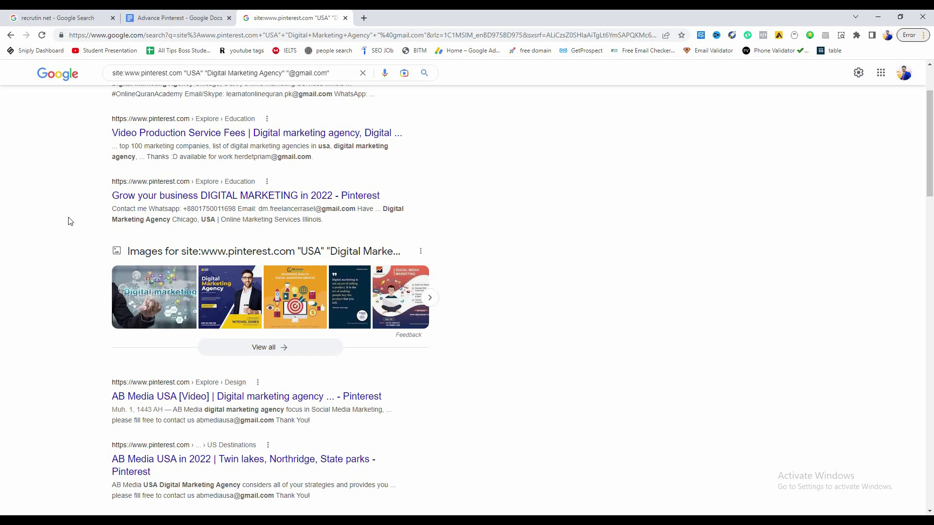
# - Copy the email address from the "AB Media USA [Video]" search result
pyautogui.scroll(-3, 70, 221)
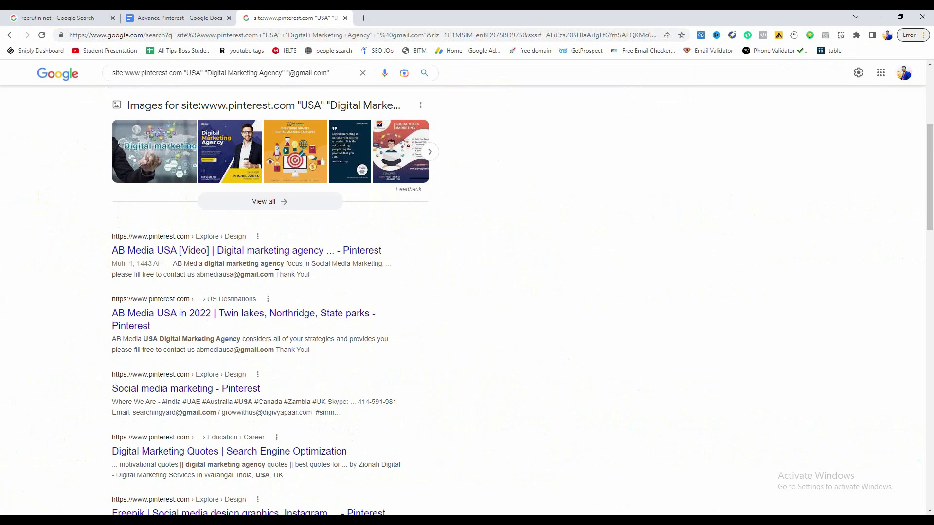
pyautogui.moveTo(276, 274); pyautogui.dragTo(197, 272)
pyautogui.rightClick(197, 273)
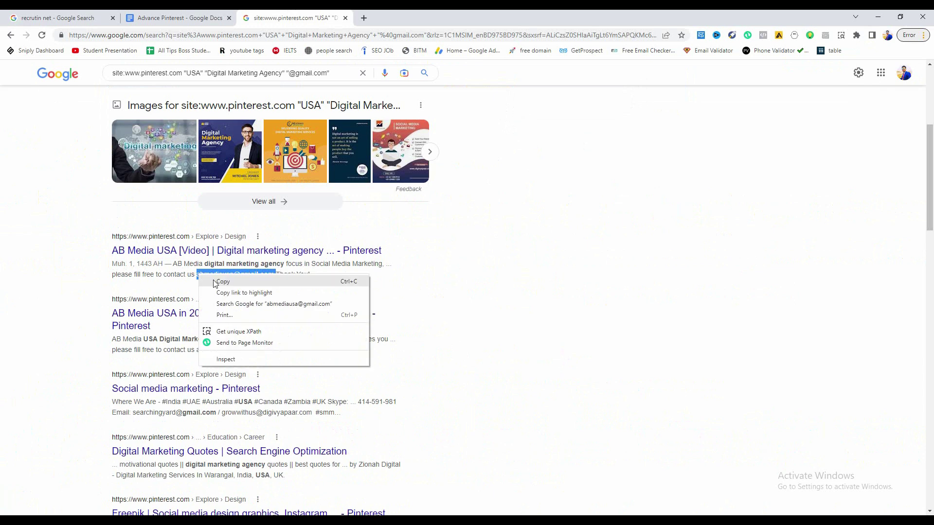
pyautogui.click(216, 281)
# - Paste the AB Media email as the third address under "Top" in the Advance Pinterest document and remove the second address's link
pyautogui.click(204, 20)
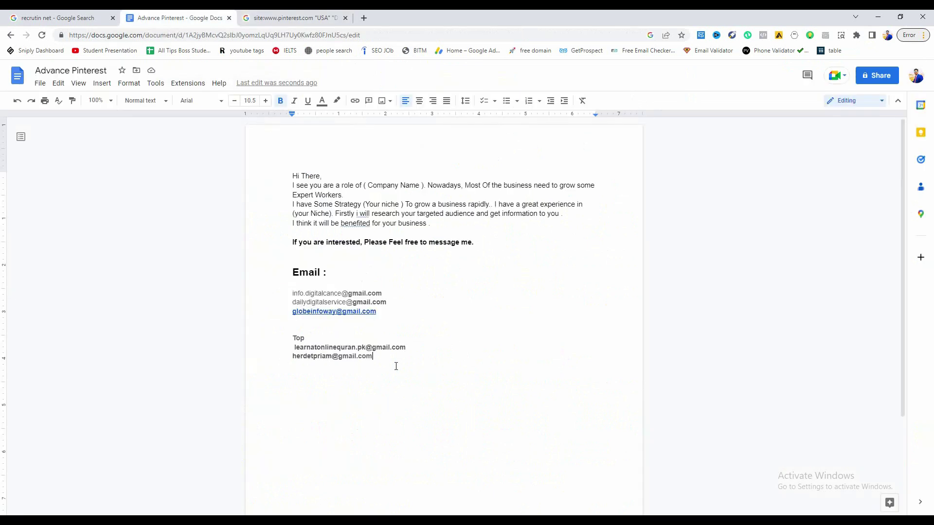
pyautogui.press('Return')
pyautogui.hotkey('ctrl', 'v')
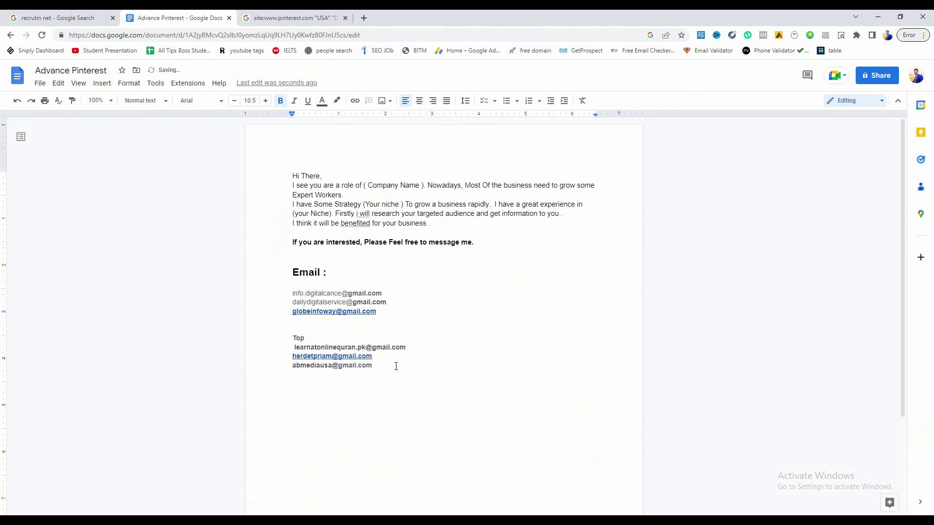
pyautogui.click(353, 358)
pyautogui.click(436, 373)
# - Return to the search results and copy the email address from the "AB Media USA in 2022" result
pyautogui.click(296, 18)
pyautogui.scroll(-3, 271, 346)
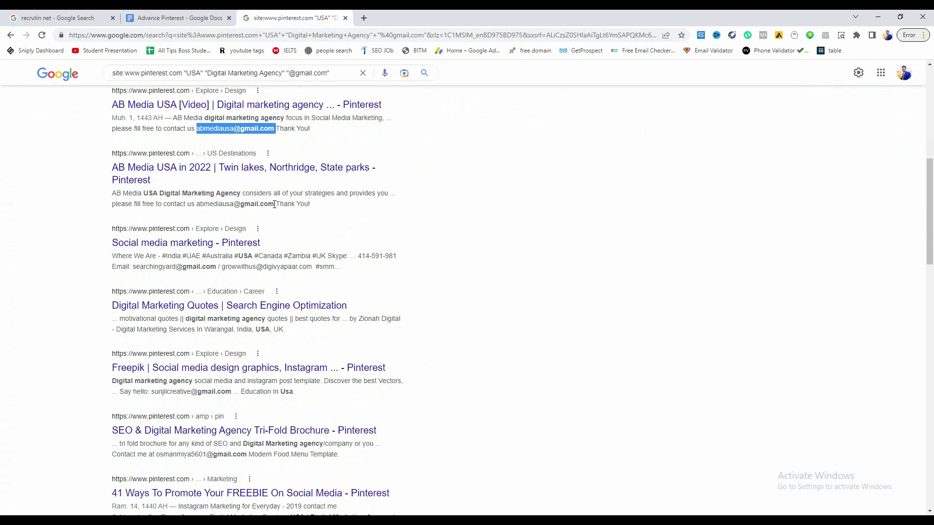
pyautogui.moveTo(274, 204); pyautogui.dragTo(200, 203)
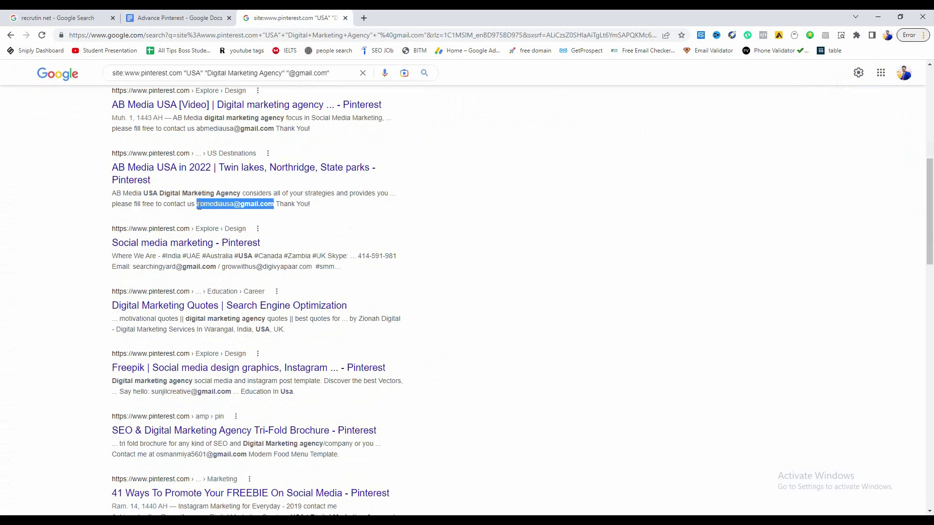
pyautogui.rightClick(199, 204)
pyautogui.click(214, 214)
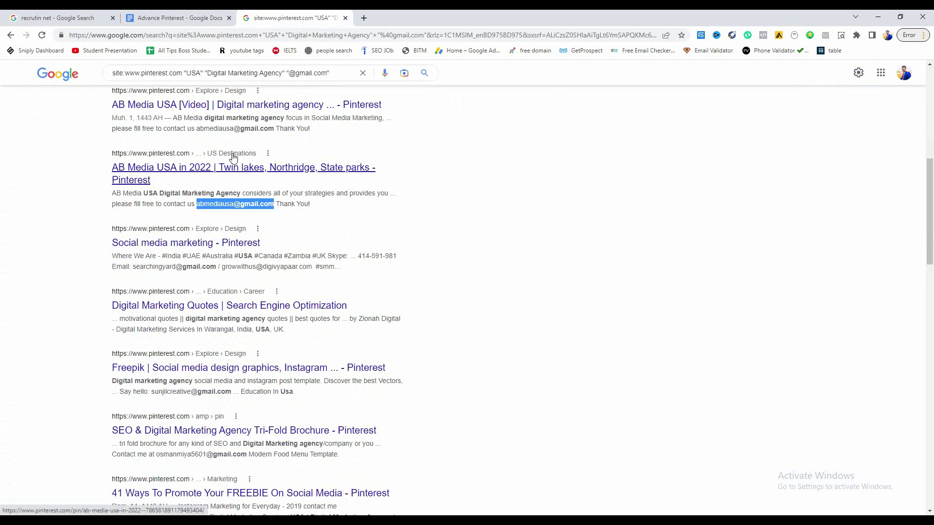
# - Paste the copied email at the end of the "Top" list in the Advance Pinterest document and delete the duplicate entry
pyautogui.scroll(3, 233, 157)
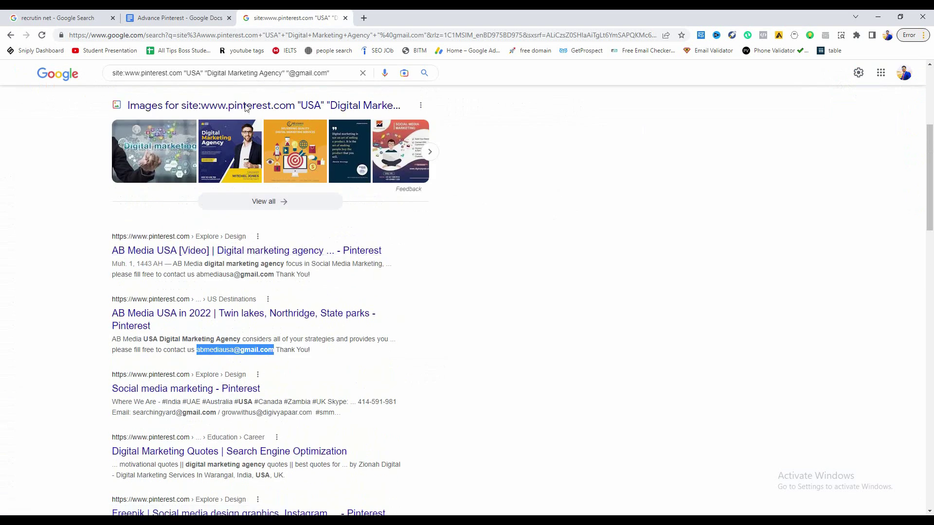
pyautogui.click(194, 18)
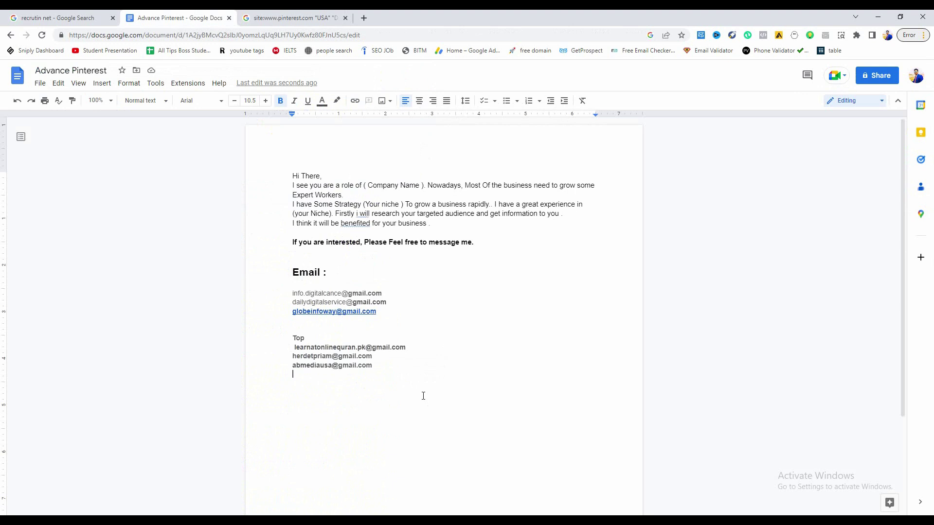
pyautogui.press('Return')
pyautogui.hotkey('ctrl', 'v')
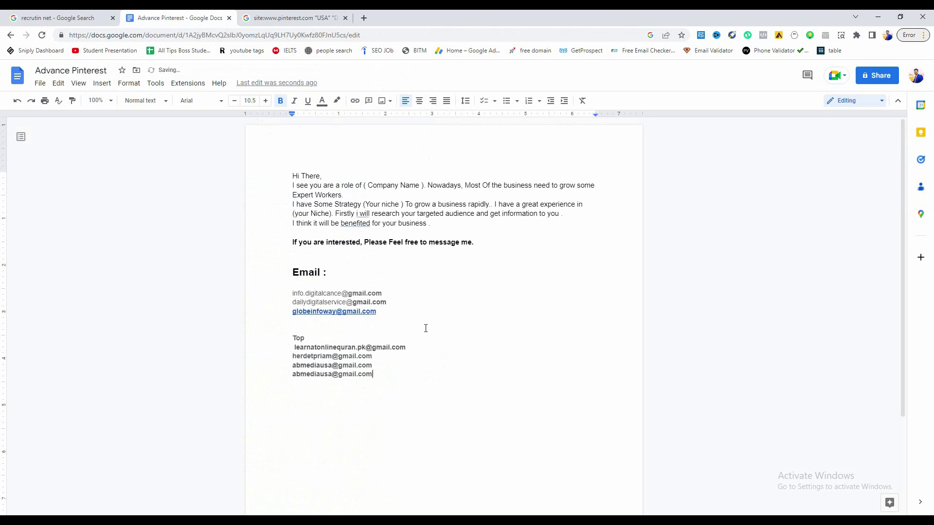
pyautogui.moveTo(383, 377); pyautogui.dragTo(291, 370)
pyautogui.click(375, 375)
pyautogui.moveTo(375, 375); pyautogui.dragTo(290, 375)
pyautogui.press('BackSpace')
# - Return to the search results and open the "Social media marketing - Pinterest" result in a new tab
pyautogui.click(290, 14)
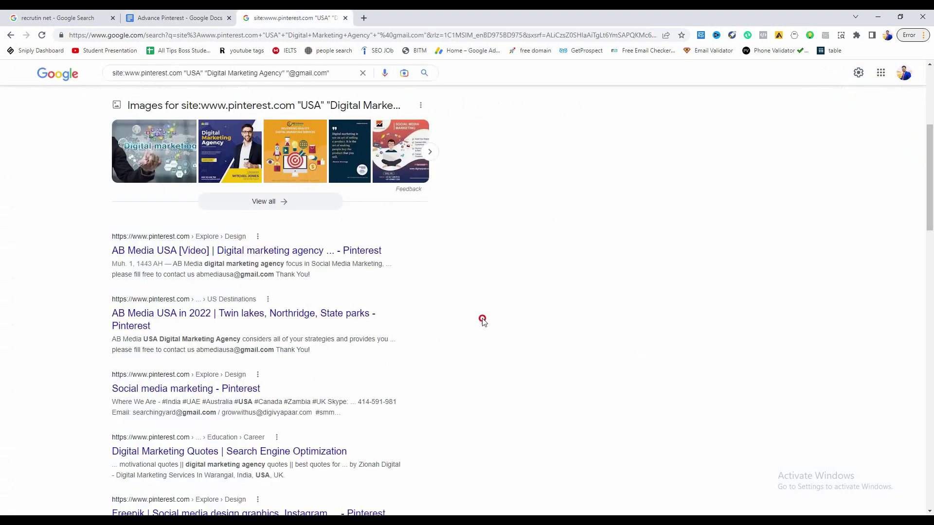
pyautogui.click(407, 346)
pyautogui.scroll(-3, 336, 297)
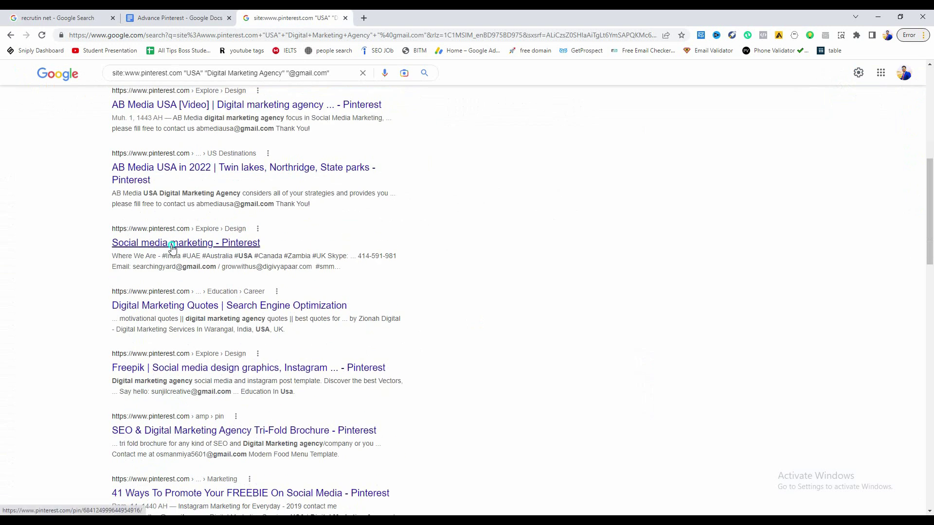
pyautogui.rightClick(169, 243)
pyautogui.click(229, 250)
pyautogui.click(419, 16)
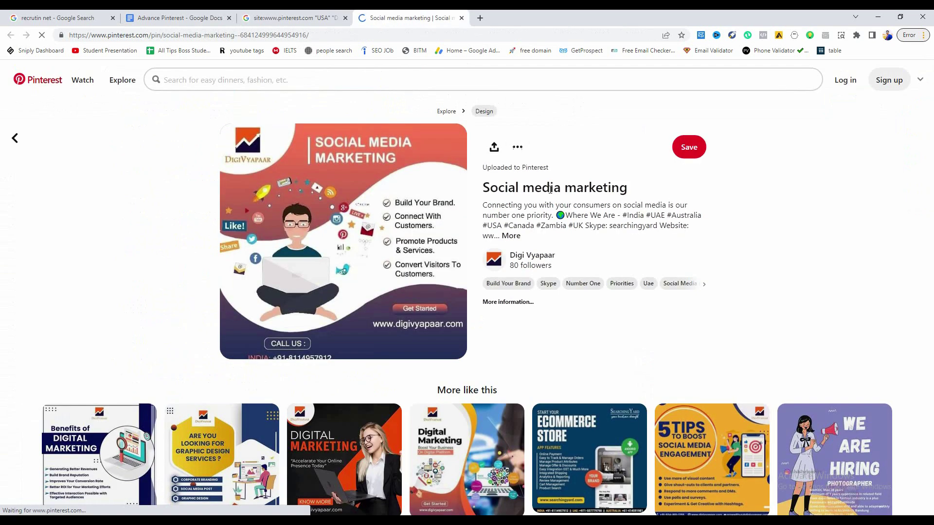
# - Look through the Social media marketing pin and its related pins, then close its page to return to the search results
pyautogui.moveTo(534, 188); pyautogui.dragTo(652, 199)
pyautogui.click(651, 198)
pyautogui.scroll(-5, 510, 305)
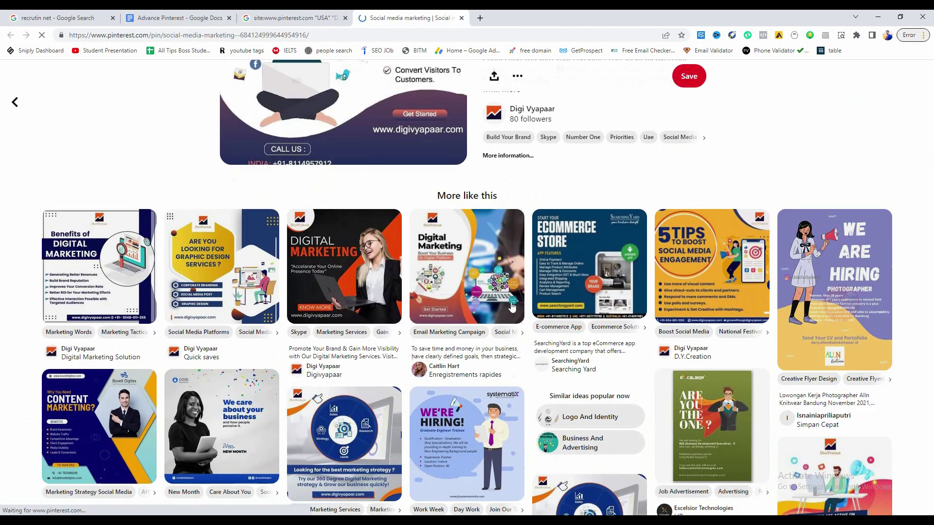
pyautogui.scroll(-15, 510, 305)
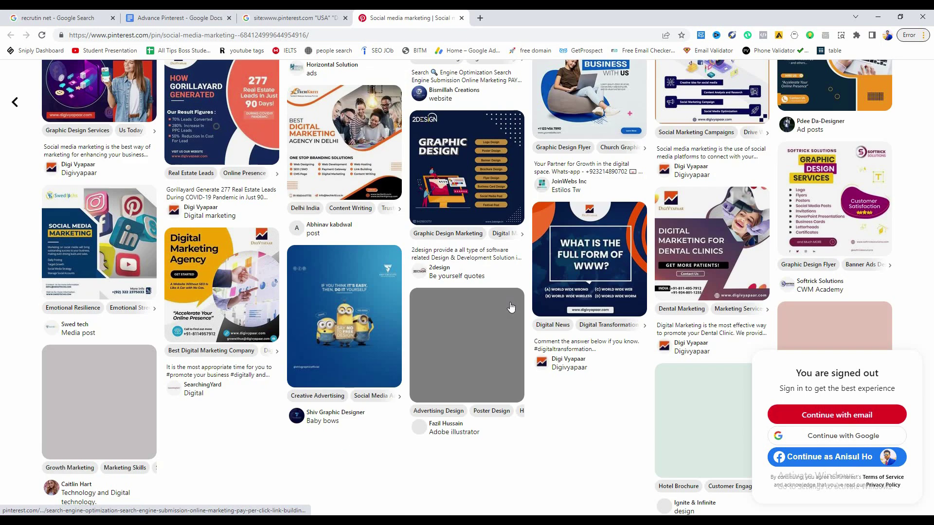
pyautogui.scroll(20, 510, 306)
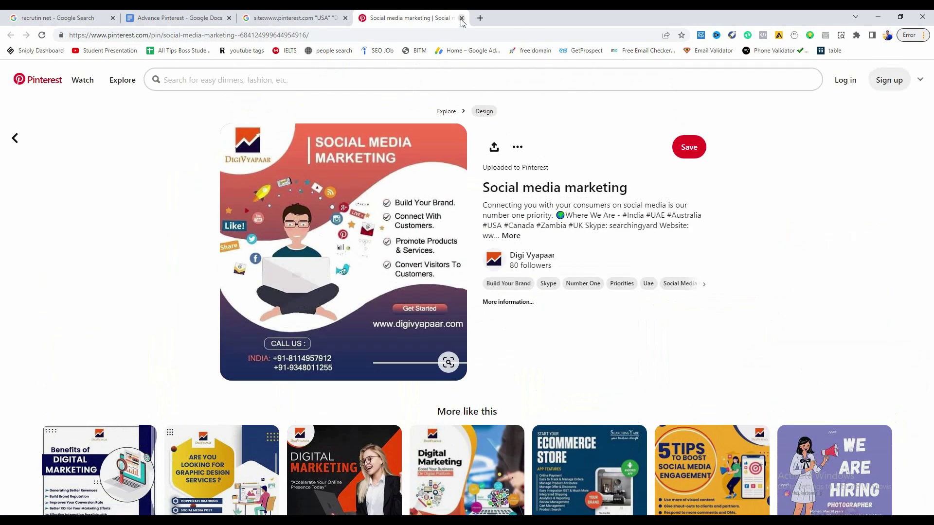
pyautogui.click(461, 19)
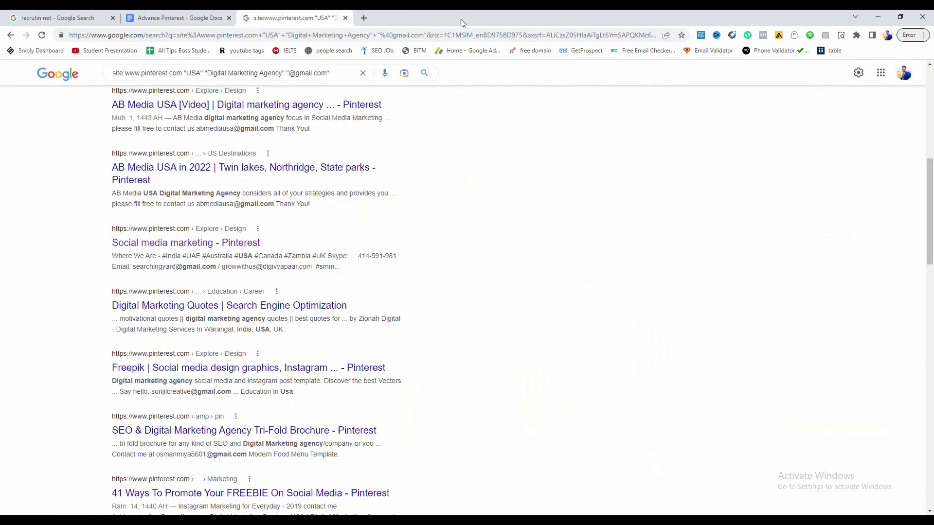
# - Look through the search results and open "41 Ways To Promote Your FREEBIE On Social Media - Pinterest" in a new tab
pyautogui.scroll(-2, 399, 212)
pyautogui.scroll(-2, 399, 212)
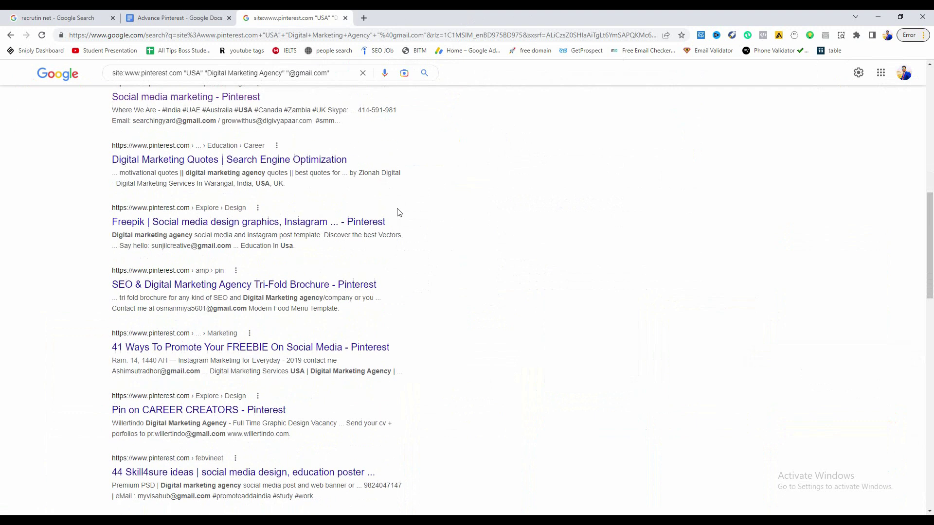
pyautogui.scroll(2, 265, 231)
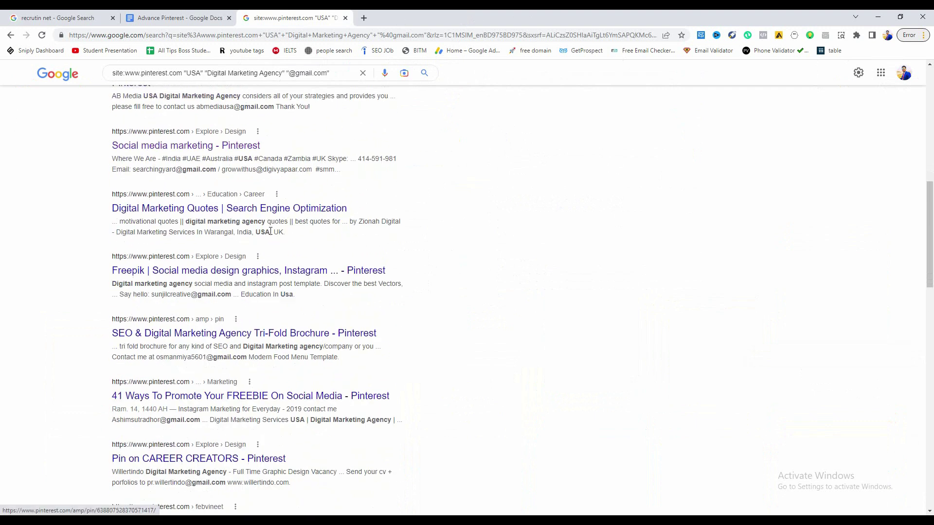
pyautogui.scroll(3, 272, 218)
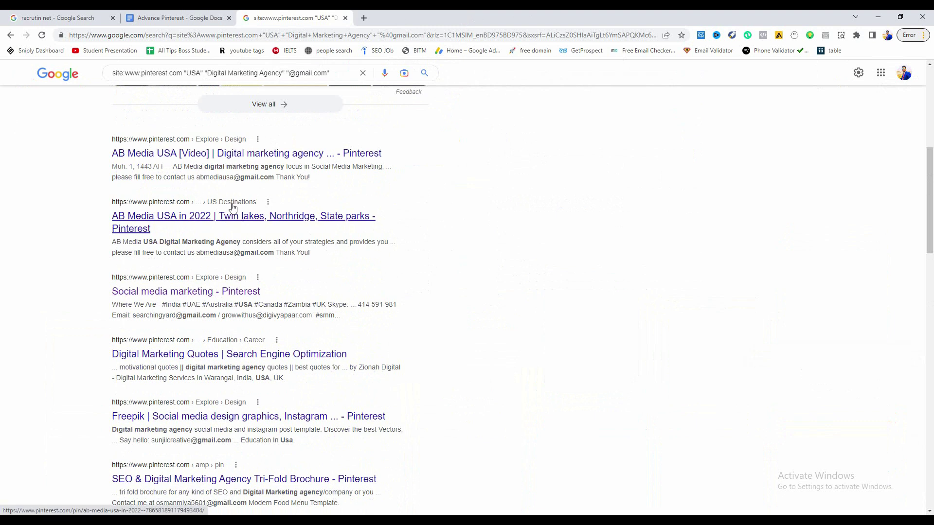
pyautogui.scroll(-5, 288, 277)
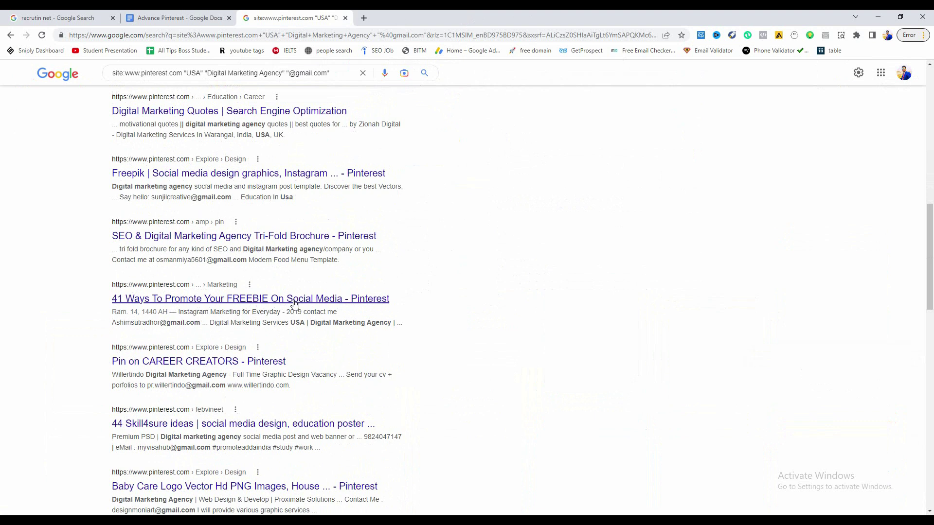
pyautogui.rightClick(202, 306)
pyautogui.click(228, 308)
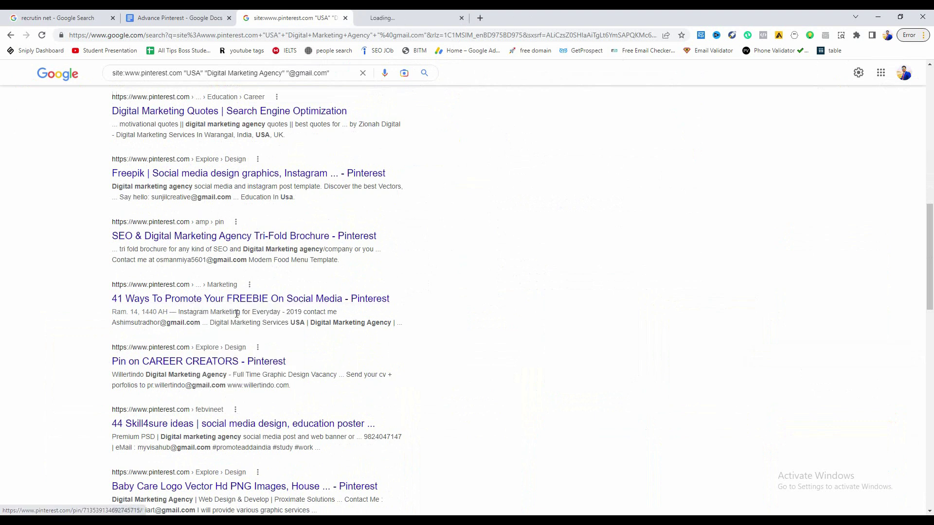
pyautogui.click(397, 18)
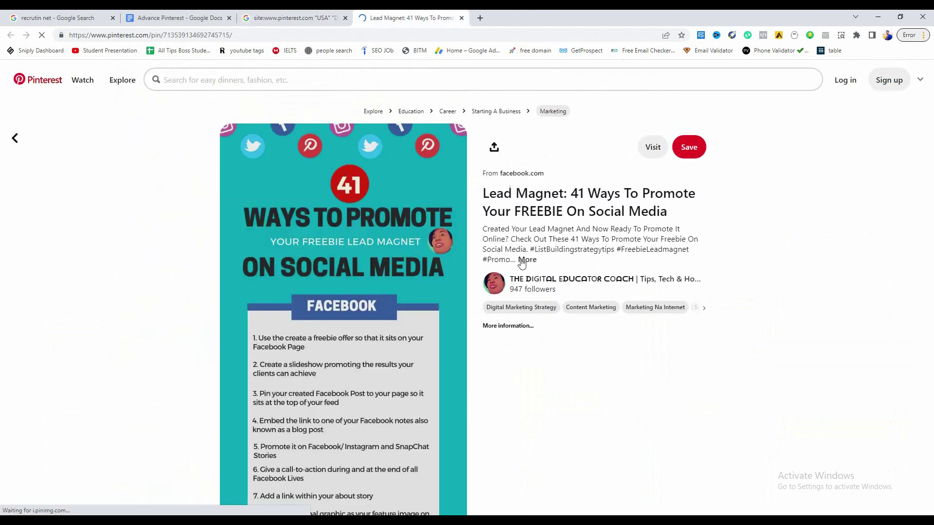
# - Examine the 41 Ways To Promote pin's follower count, full description and source website
pyautogui.moveTo(509, 298); pyautogui.dragTo(559, 299)
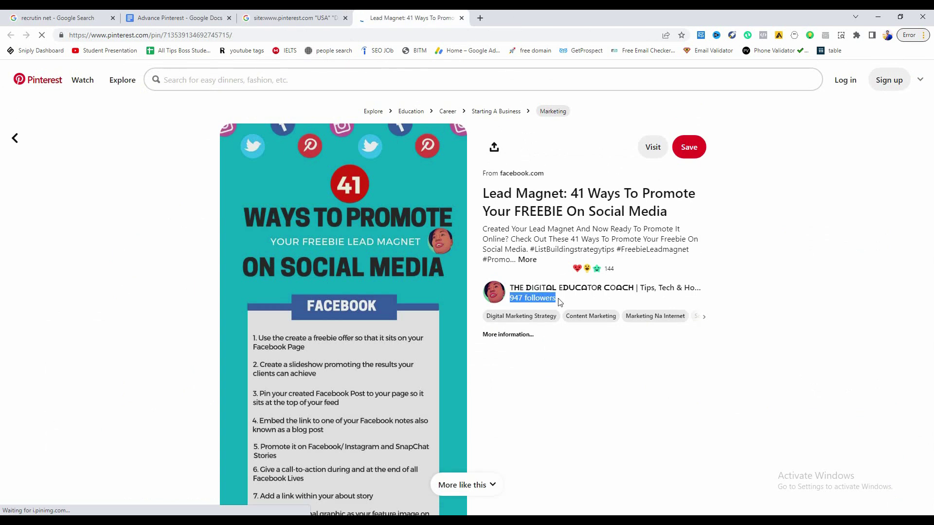
pyautogui.click(743, 318)
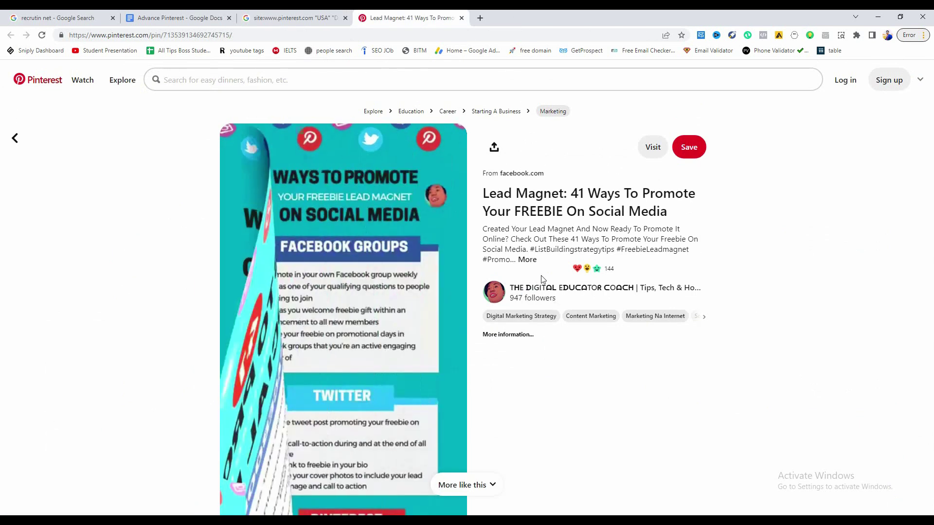
pyautogui.click(528, 260)
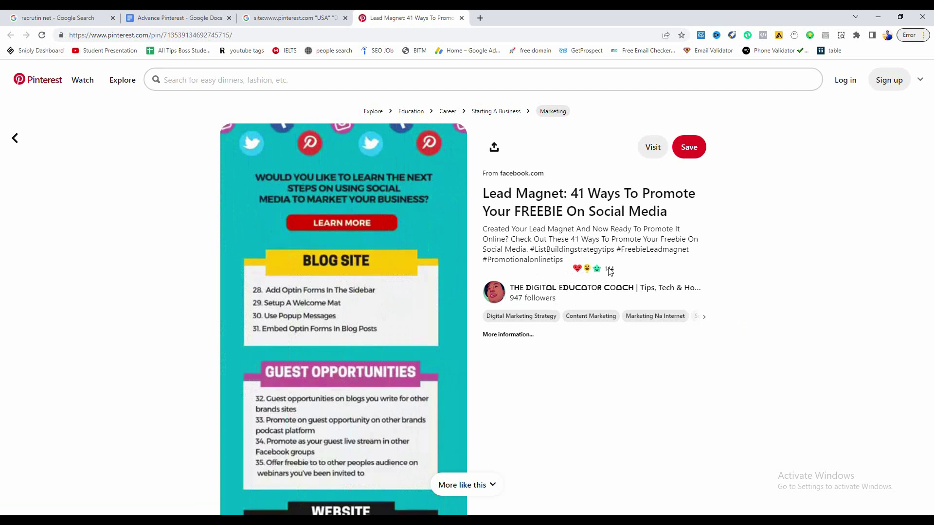
pyautogui.moveTo(544, 173); pyautogui.dragTo(500, 175)
pyautogui.click(606, 167)
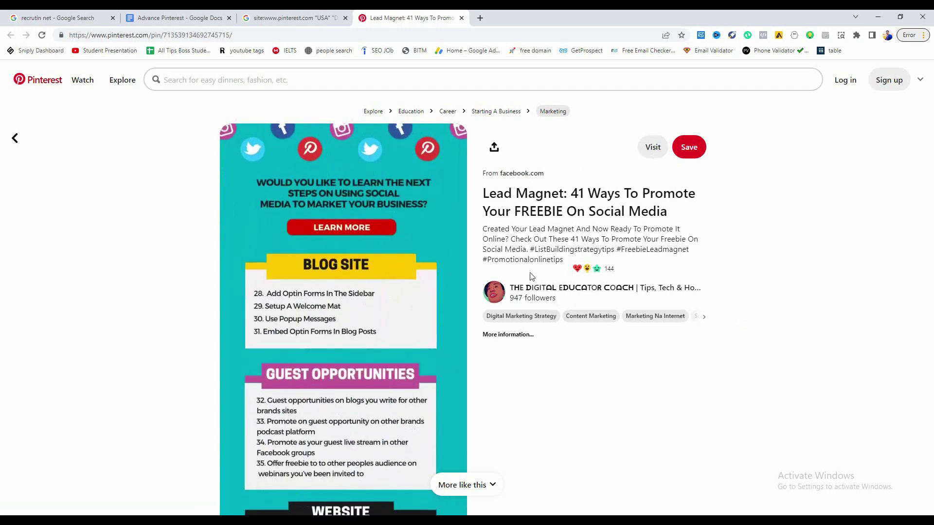
# - Browse the "More like this" pins under the 41 Ways To Promote pin, then close its page
pyautogui.scroll(-1, 532, 276)
pyautogui.scroll(-7, 467, 322)
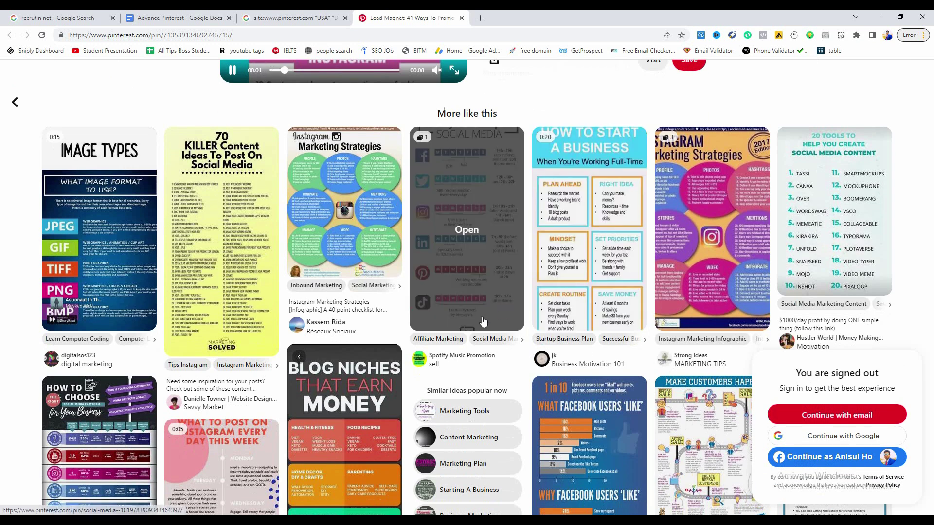
pyautogui.scroll(-15, 483, 322)
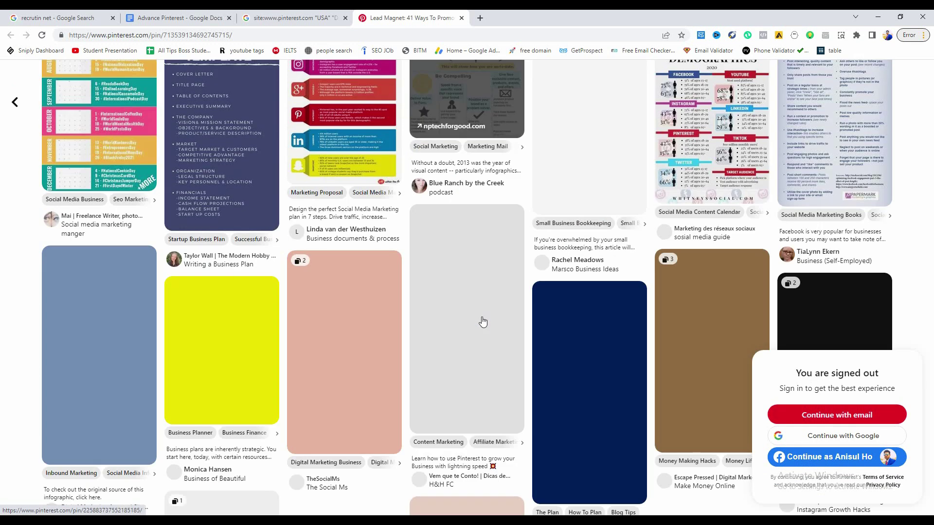
pyautogui.scroll(-5, 483, 321)
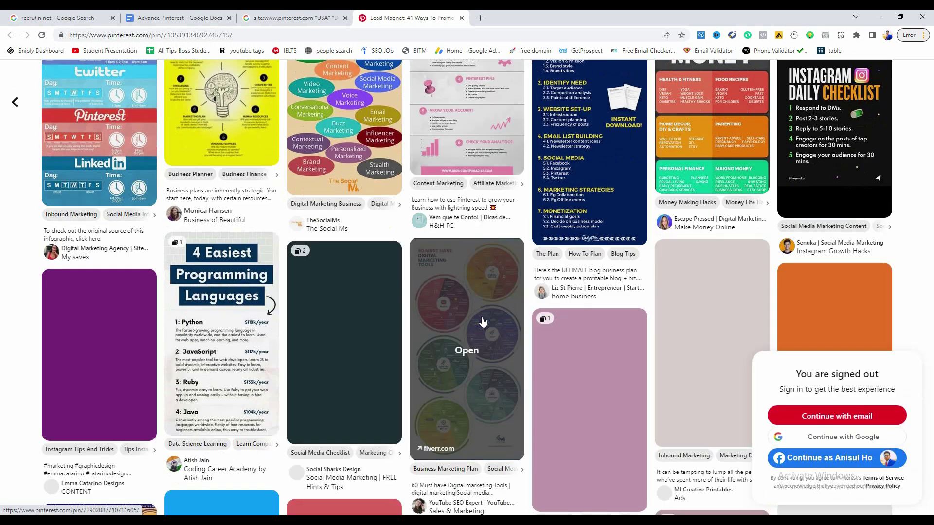
pyautogui.scroll(-5, 482, 323)
pyautogui.scroll(20, 474, 326)
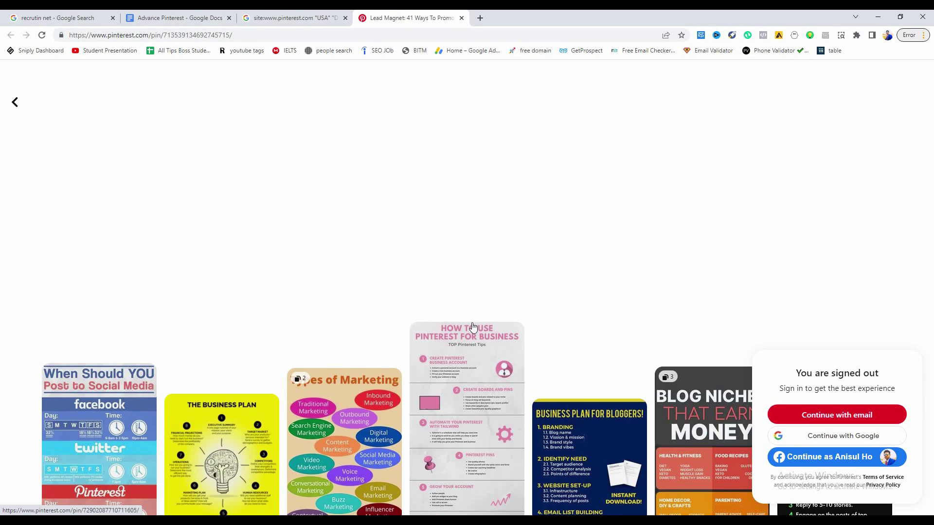
pyautogui.scroll(10, 473, 327)
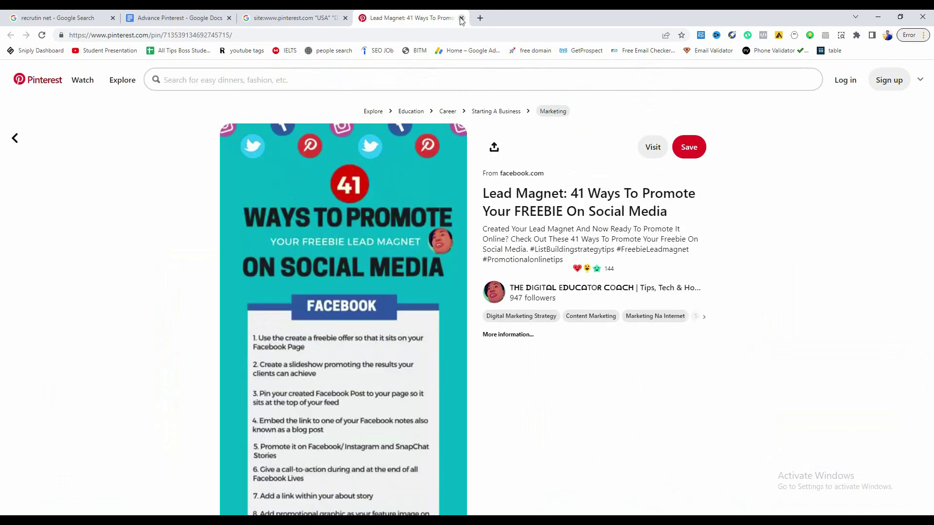
pyautogui.click(462, 18)
# - Look through the remaining Pinterest search results for agency emails and review the "USA" term in the search query
pyautogui.scroll(-4, 390, 211)
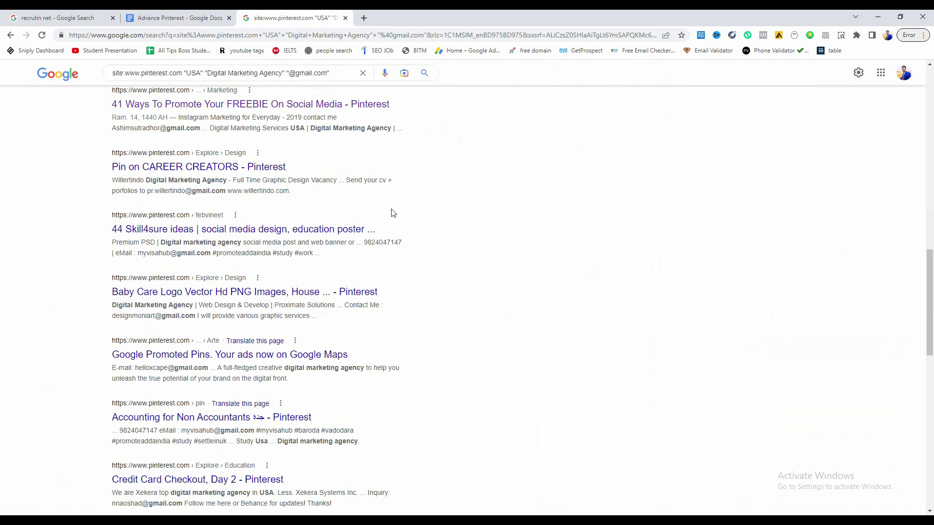
pyautogui.scroll(3, 393, 212)
pyautogui.scroll(-4, 401, 200)
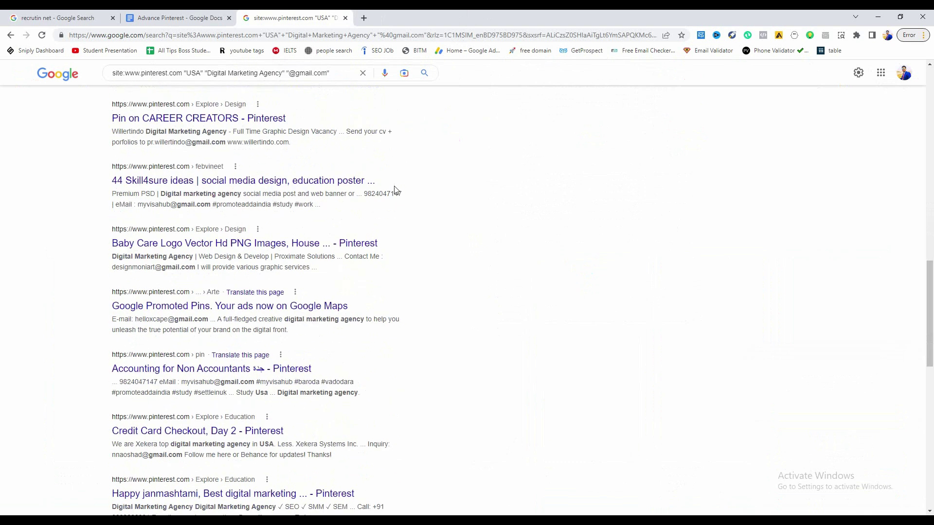
pyautogui.moveTo(288, 318); pyautogui.dragTo(357, 319)
pyautogui.click(476, 344)
pyautogui.scroll(-8, 371, 357)
pyautogui.scroll(-4, 358, 353)
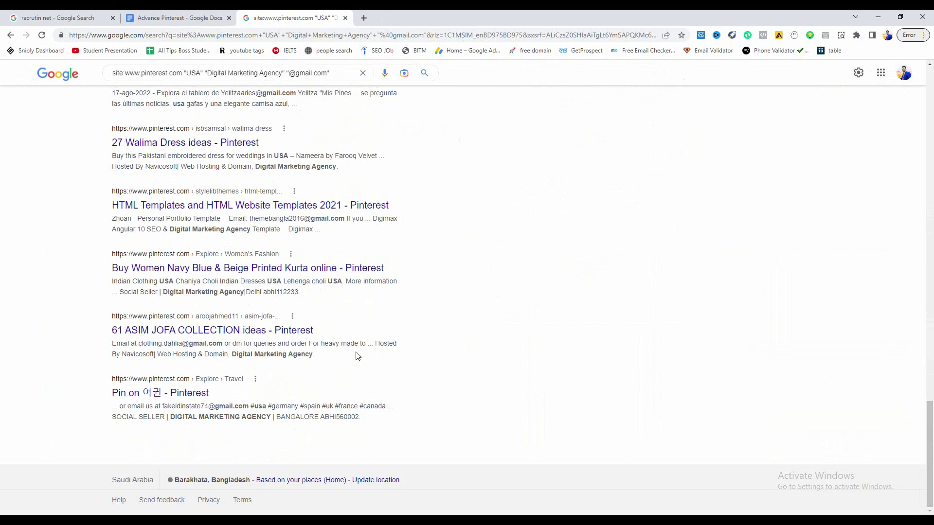
pyautogui.scroll(20, 344, 377)
pyautogui.scroll(3, 344, 377)
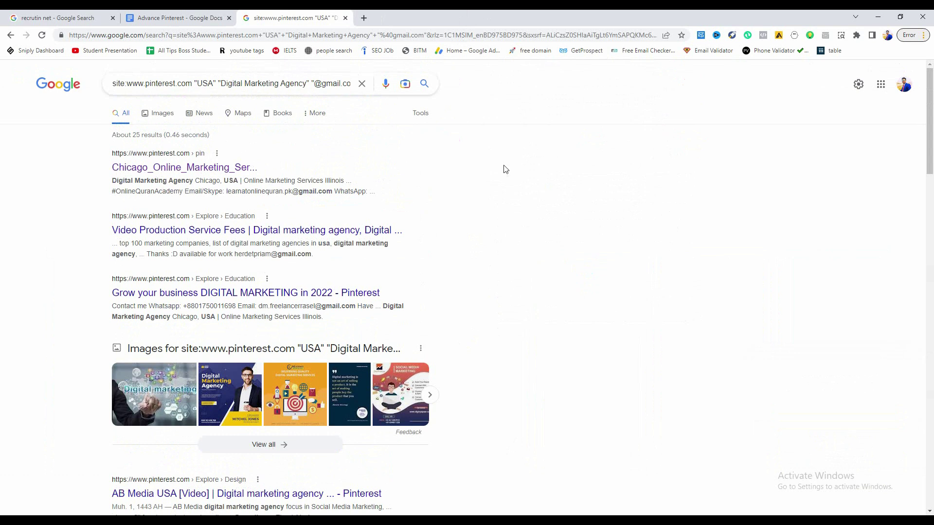
pyautogui.moveTo(213, 85); pyautogui.dragTo(197, 84)
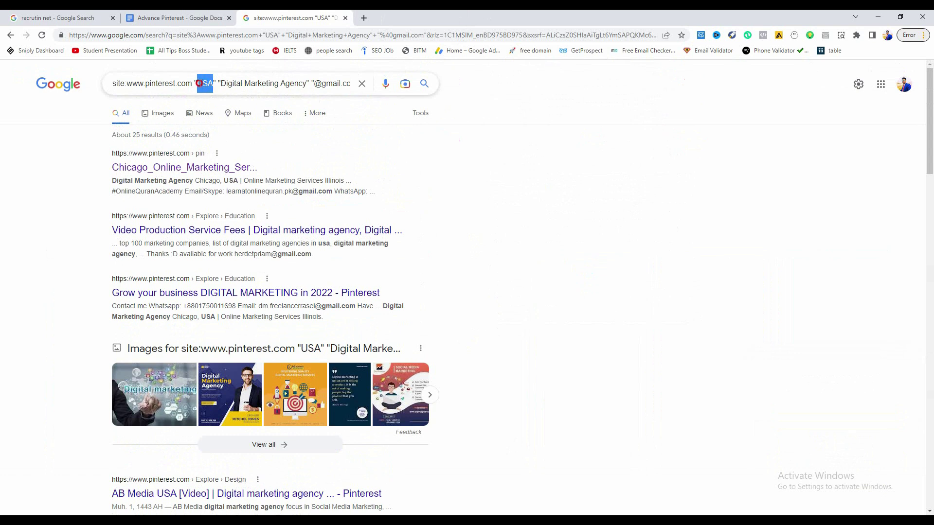
pyautogui.click(533, 190)
pyautogui.click(467, 37)
pyautogui.click(520, 105)
# - Open Gmail in a new tab and start a new message
pyautogui.click(364, 18)
pyautogui.click(841, 79)
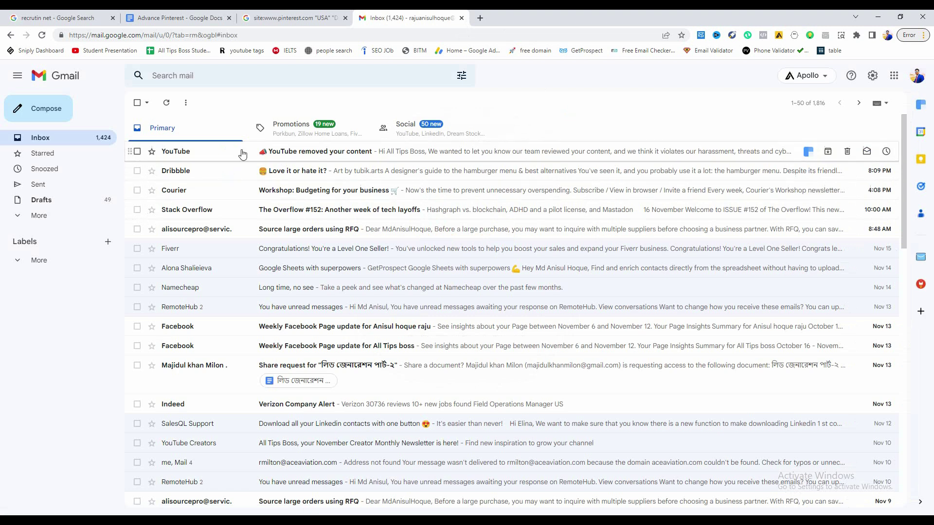
pyautogui.click(47, 114)
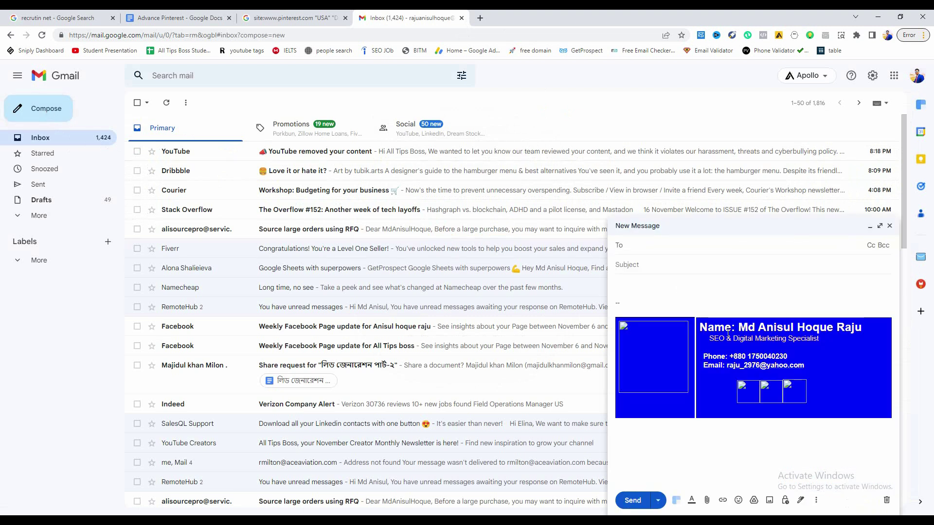
# - Review the signature's contact details and the empty recipient and subject fields in the new message
pyautogui.moveTo(704, 325)
pyautogui.mouseDown()
pyautogui.moveTo(820, 341)
pyautogui.moveTo(778, 366)
pyautogui.moveTo(808, 365)
pyautogui.mouseUp()
pyautogui.hotkey('ctrl', 'Home')
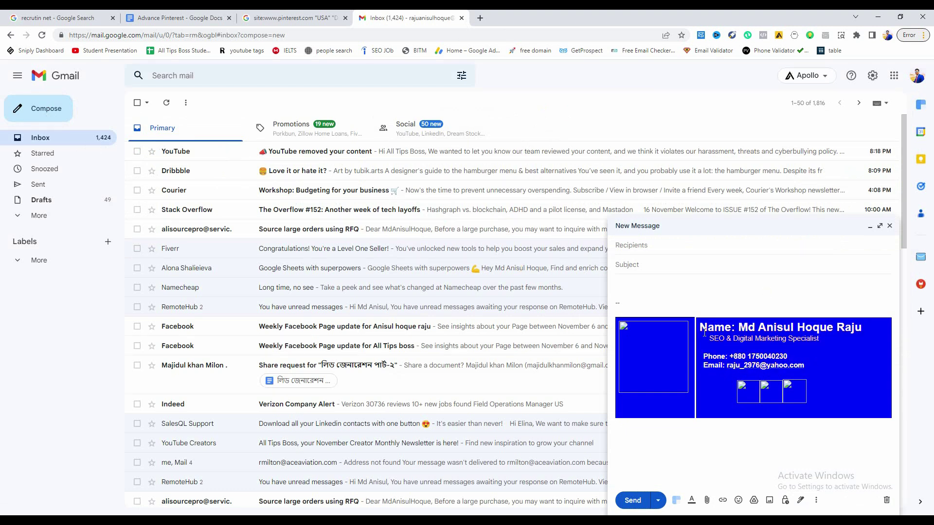
pyautogui.moveTo(705, 334)
pyautogui.mouseDown()
pyautogui.moveTo(779, 366)
pyautogui.moveTo(807, 366)
pyautogui.mouseUp()
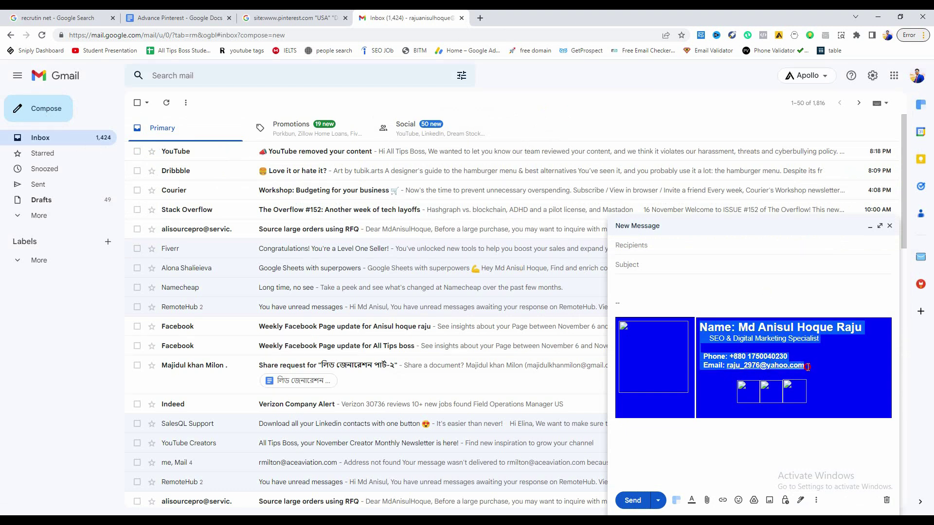
pyautogui.click(767, 281)
pyautogui.click(686, 248)
pyautogui.click(665, 268)
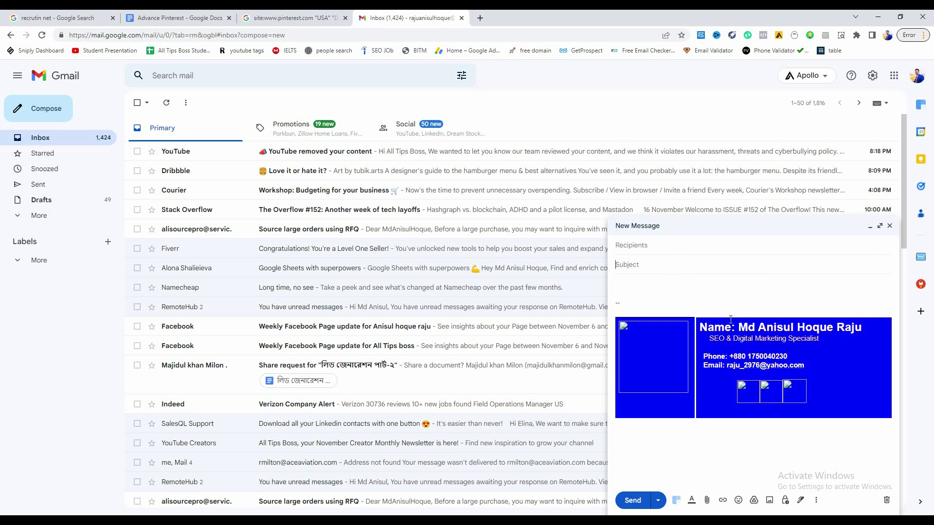
pyautogui.moveTo(699, 332)
pyautogui.mouseDown()
pyautogui.moveTo(778, 366)
pyautogui.moveTo(807, 367)
pyautogui.mouseUp()
pyautogui.click(711, 284)
# - Copy the outreach text from "Hi There" through the "benefited for your business" line in Advance Pinterest and paste it into the Gmail message body
pyautogui.click(179, 15)
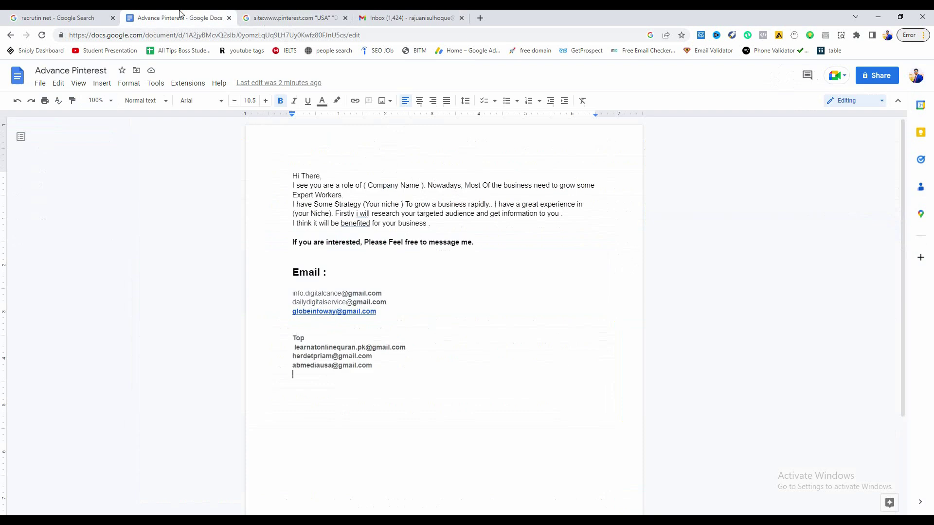
pyautogui.moveTo(293, 176); pyautogui.dragTo(428, 223)
pyautogui.rightClick(421, 214)
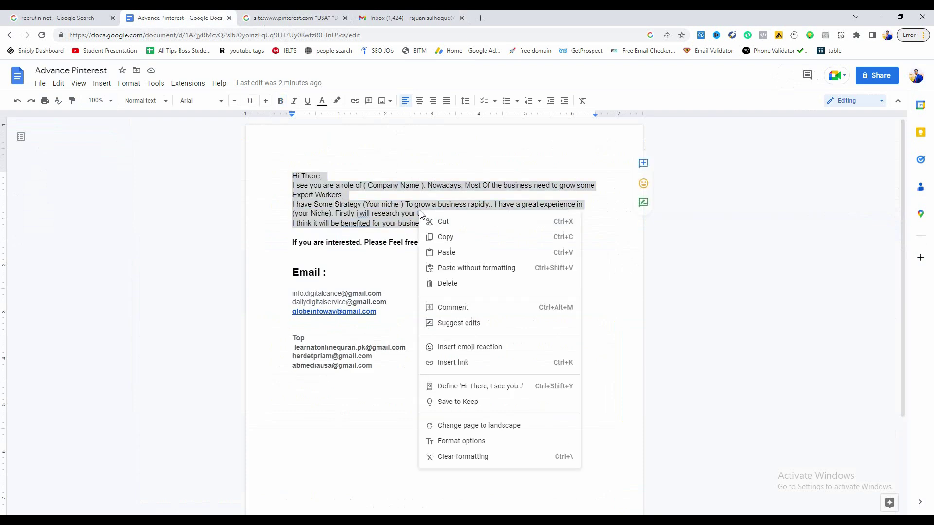
pyautogui.click(429, 237)
pyautogui.click(375, 15)
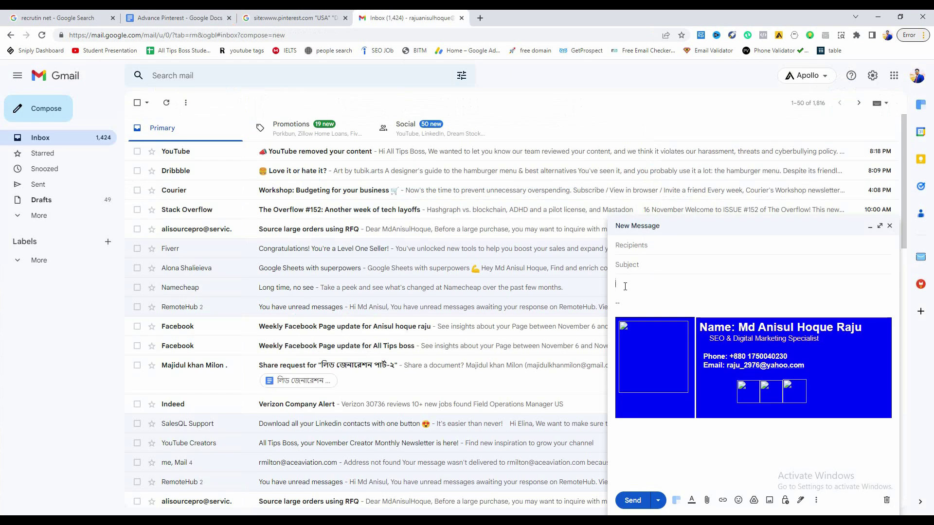
pyautogui.hotkey('ctrl', 'v')
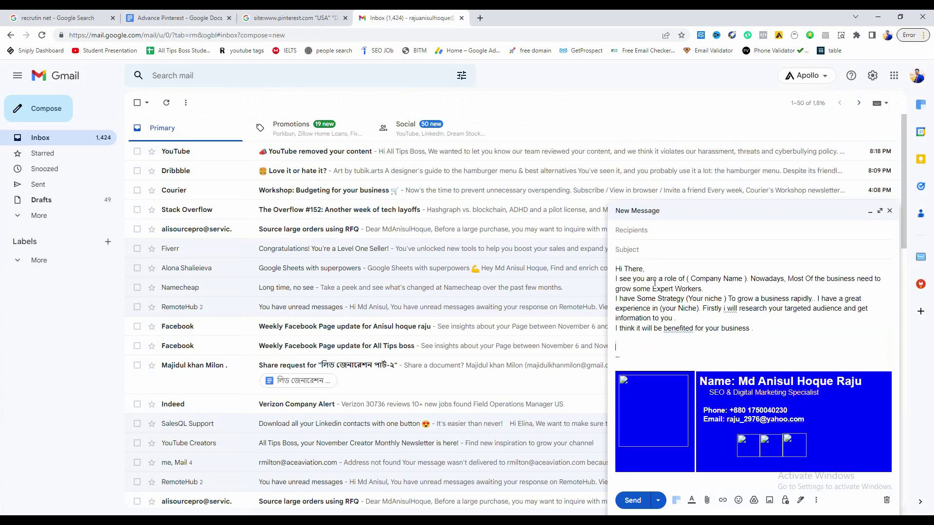
# - Check the message's Company Name placeholder, then open the "Video Production Service Fees" search result in a new tab to find the company
pyautogui.moveTo(686, 279); pyautogui.dragTo(745, 284)
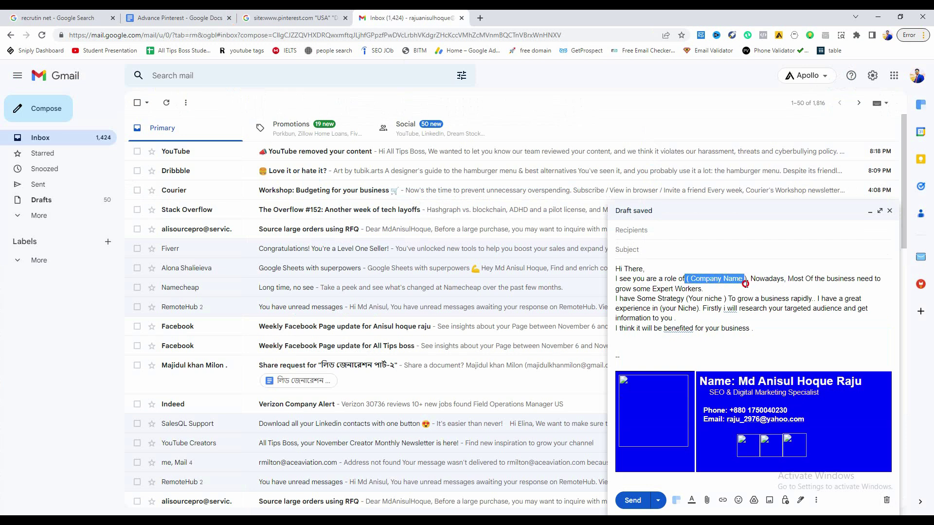
pyautogui.click(291, 17)
pyautogui.rightClick(270, 242)
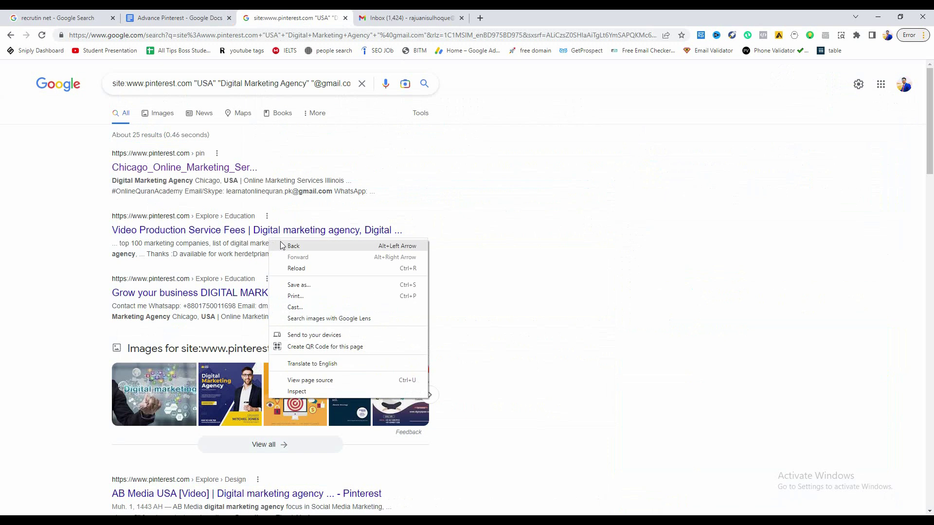
pyautogui.click(473, 217)
pyautogui.rightClick(323, 232)
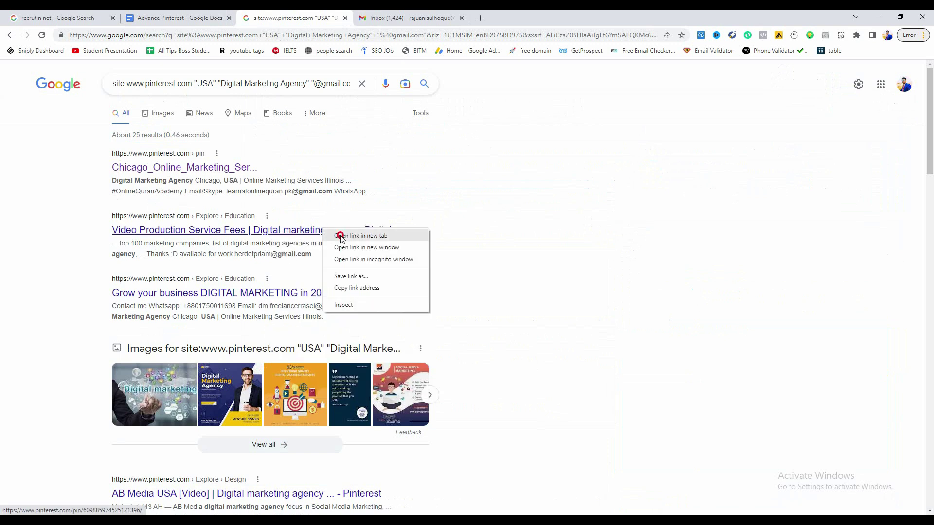
pyautogui.click(351, 237)
pyautogui.click(413, 18)
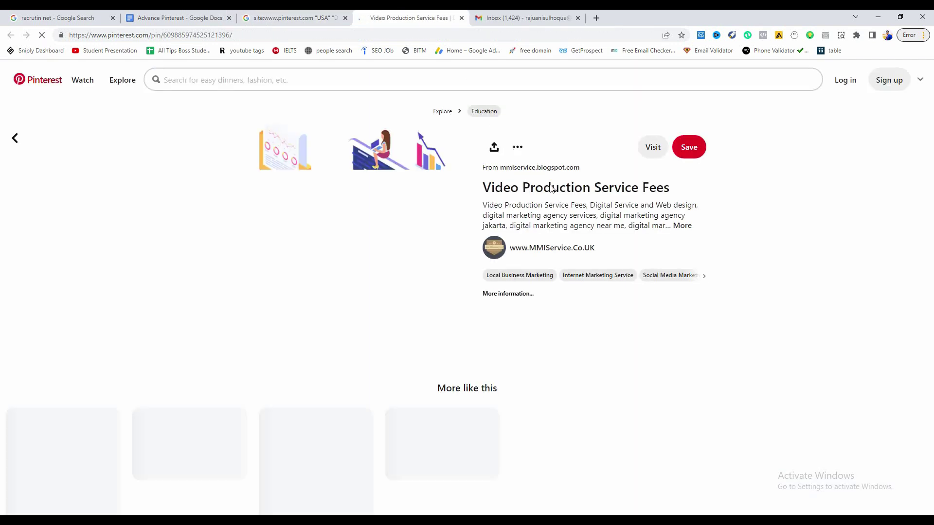
# - Examine the Video Production Service Fees pin's title and profile for the company name
pyautogui.moveTo(670, 193)
pyautogui.mouseDown()
pyautogui.moveTo(475, 179)
pyautogui.moveTo(486, 189)
pyautogui.moveTo(673, 192)
pyautogui.mouseUp()
pyautogui.click(550, 194)
pyautogui.click(701, 203)
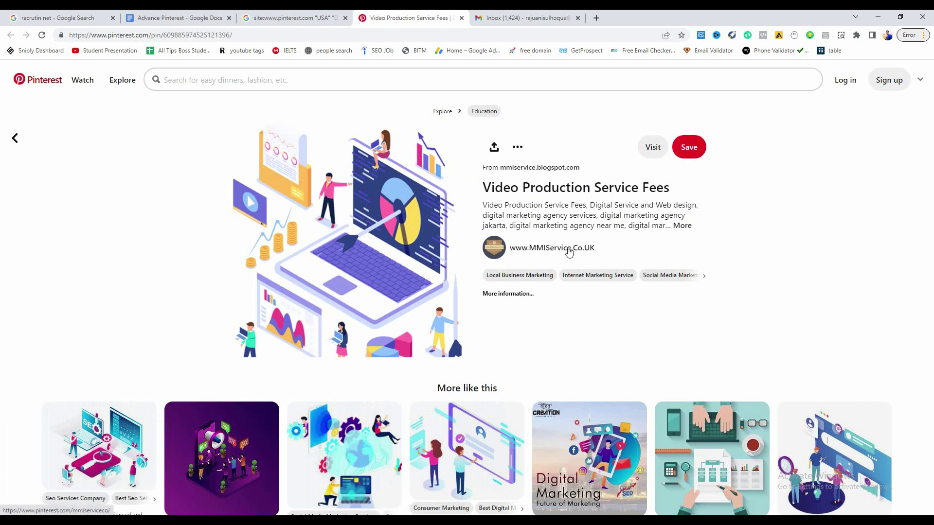
pyautogui.click(595, 125)
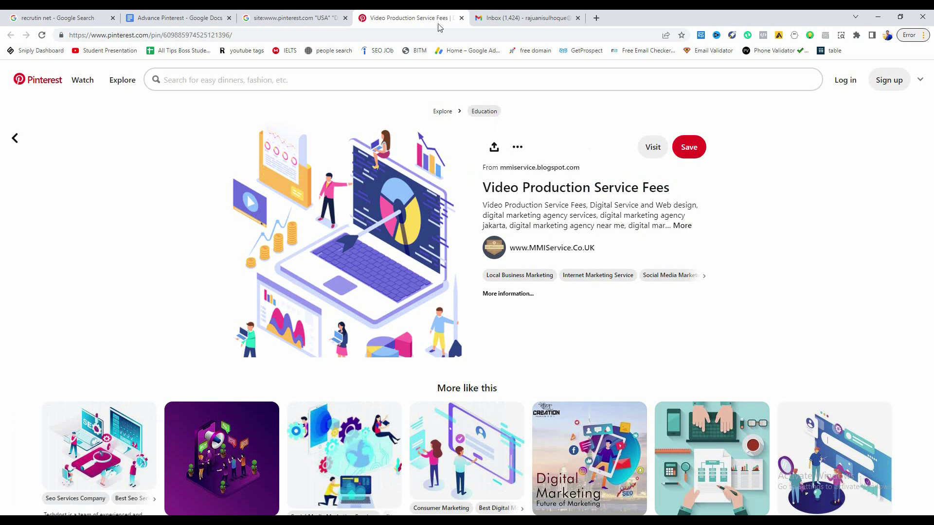
# - Close the Pinterest pin and replace the Company Name placeholder in the Gmail message with "Virtual Sollution LLC"
pyautogui.click(462, 18)
pyautogui.click(410, 18)
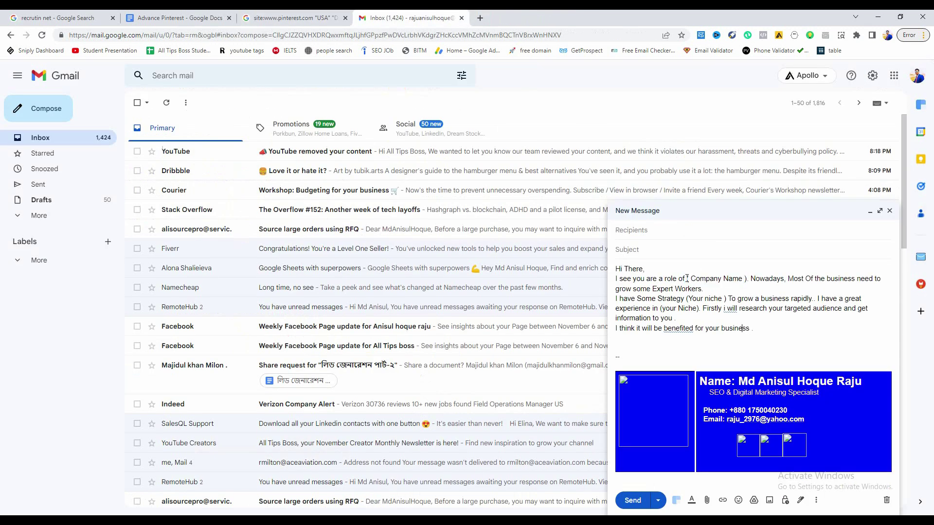
pyautogui.moveTo(687, 278); pyautogui.dragTo(744, 281)
pyautogui.click(749, 292)
pyautogui.moveTo(687, 298); pyautogui.dragTo(727, 298)
pyautogui.click(730, 289)
pyautogui.moveTo(687, 279); pyautogui.dragTo(747, 280)
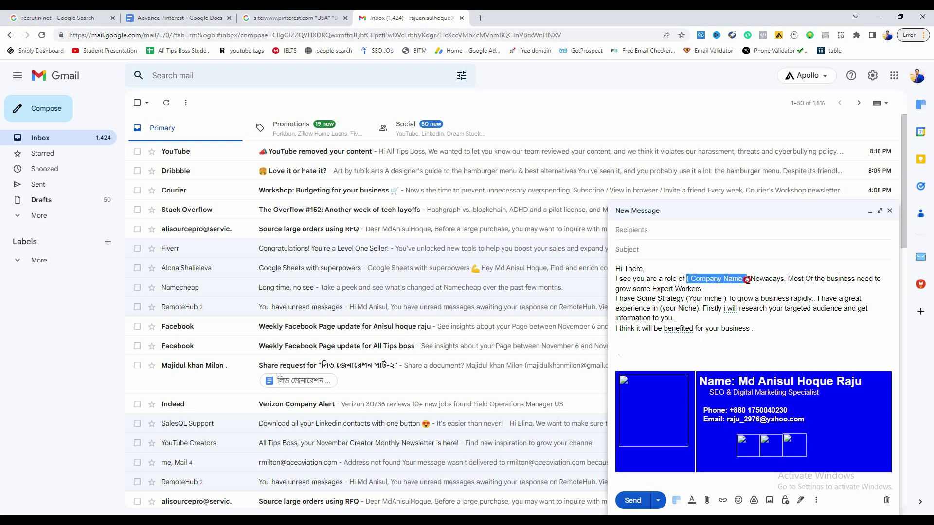
pyautogui.hotkey('ctrl', 'v')
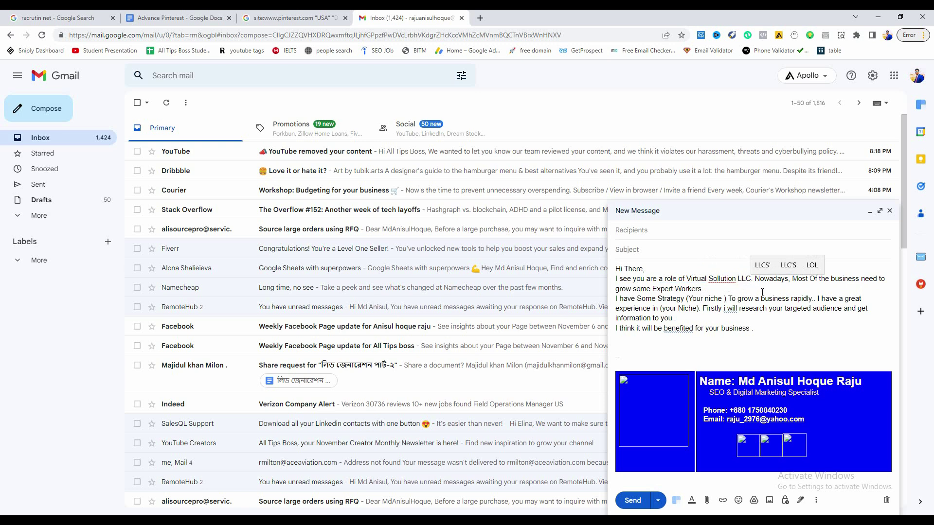
pyautogui.click(778, 285)
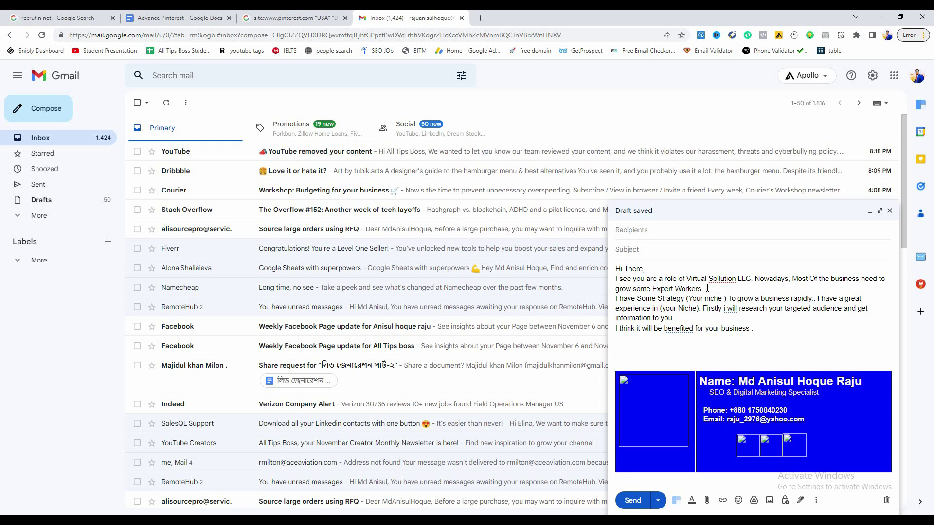
# - Replace the "(Your niche )" placeholder after "I have Some Strategy" with "B2b lead"
pyautogui.moveTo(708, 288); pyautogui.dragTo(631, 289)
pyautogui.click(682, 310)
pyautogui.moveTo(686, 301); pyautogui.dragTo(726, 300)
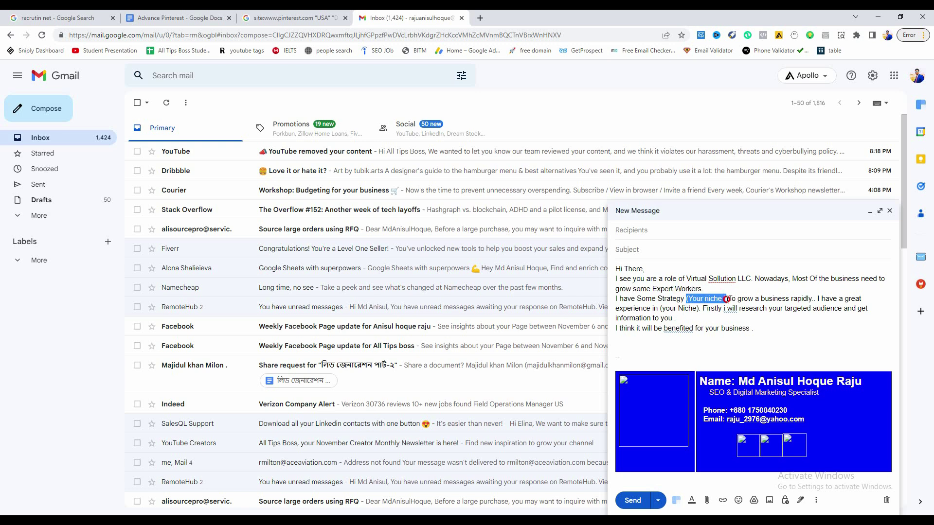
pyautogui.press('BackSpace')
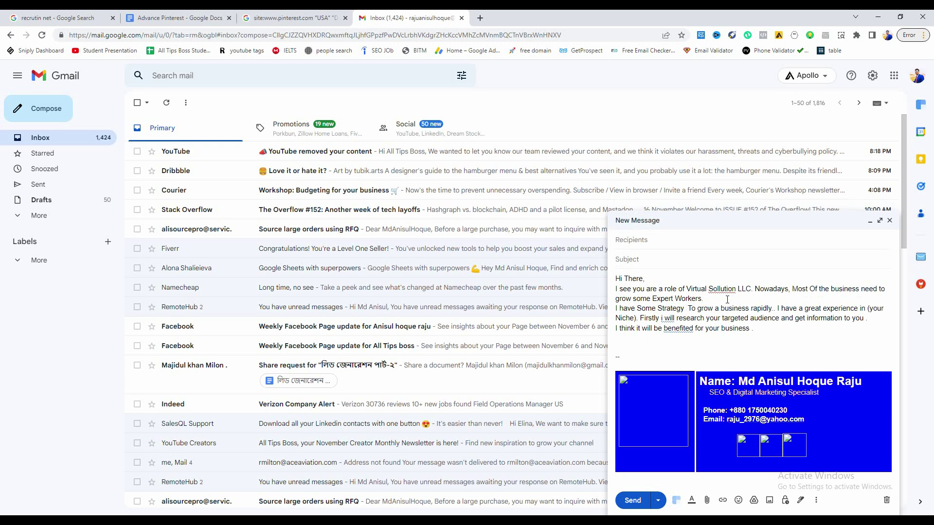
pyautogui.write('B2b ')
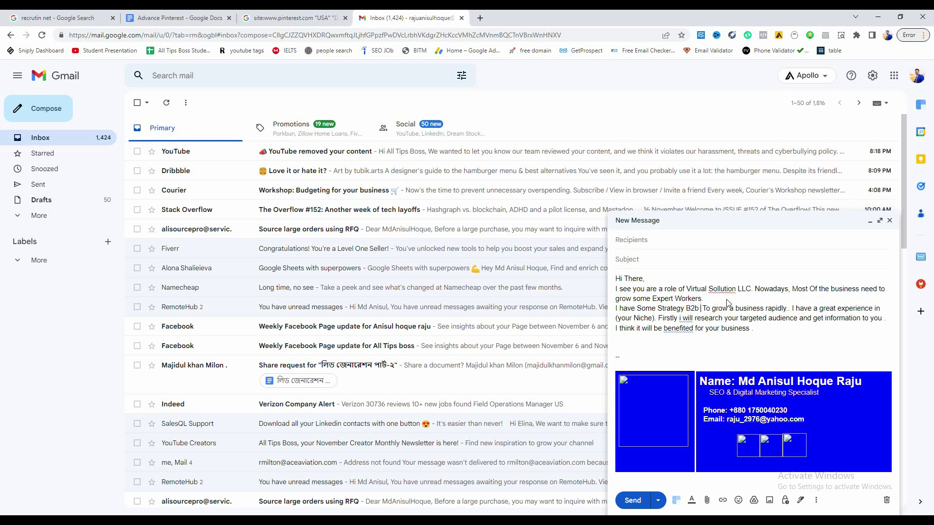
pyautogui.write('la')
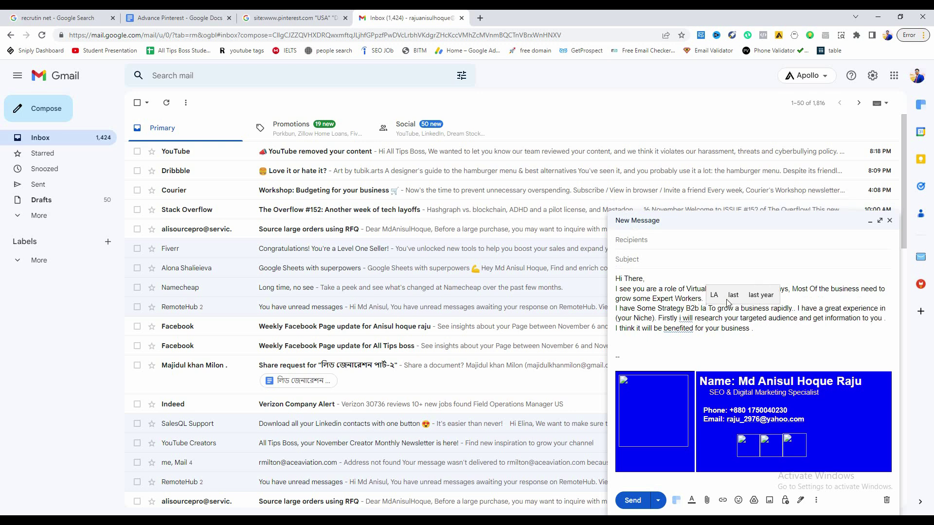
pyautogui.press('BackSpace')
pyautogui.write('ead')
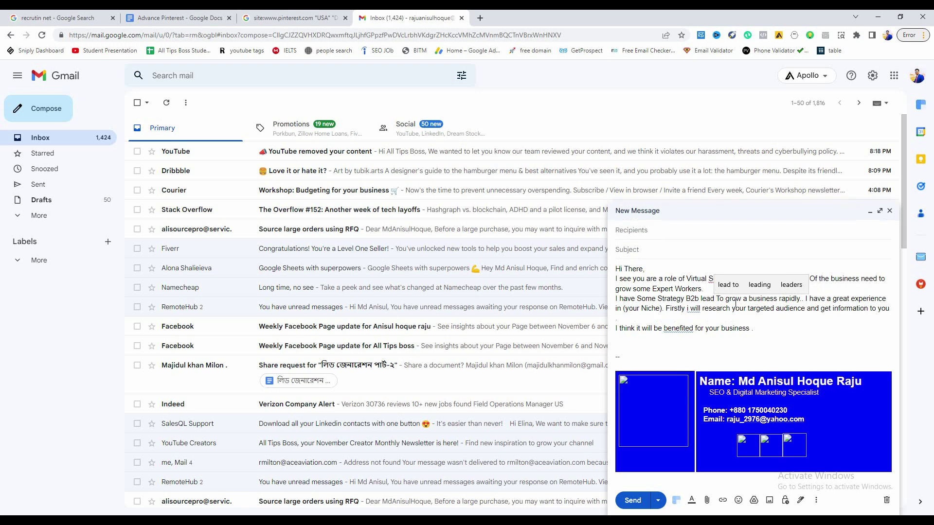
pyautogui.click(752, 330)
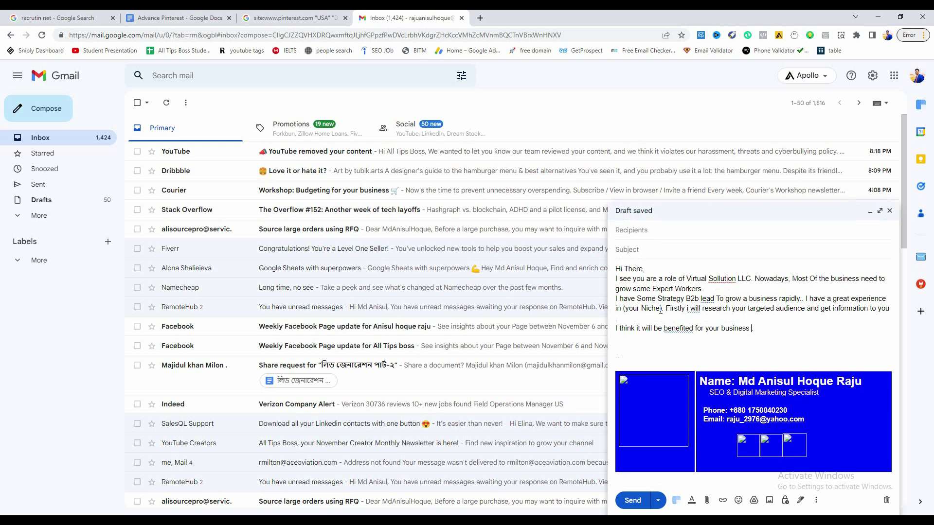
# - Replace the "(your Niche)" placeholder after "great experience in" with "lead generation"
pyautogui.moveTo(663, 309); pyautogui.dragTo(622, 309)
pyautogui.click(623, 308)
pyautogui.press('BackSpace')
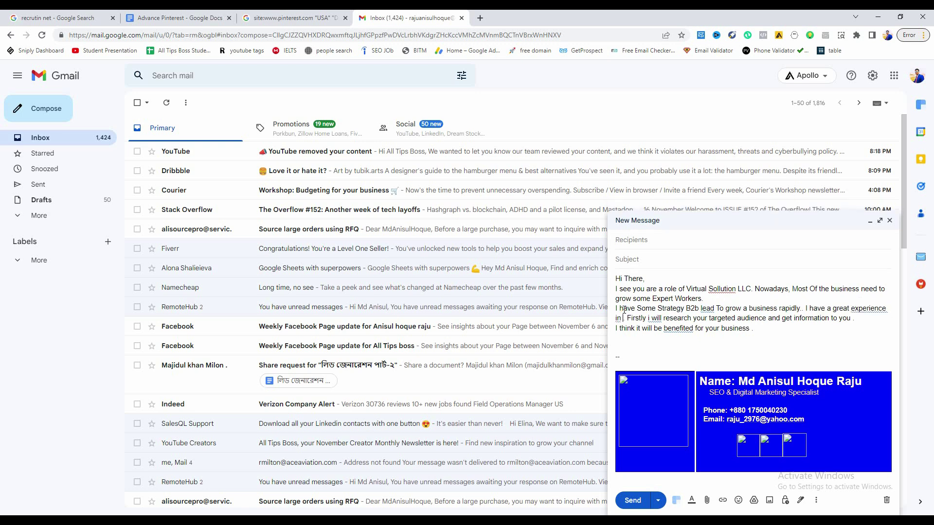
pyautogui.write('lead eg')
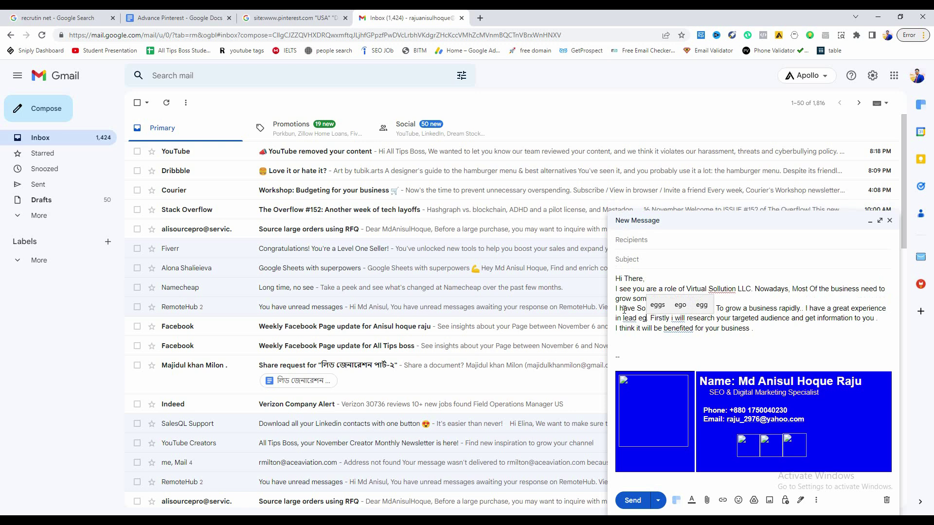
pyautogui.press('BackSpace')
pyautogui.press('BackSpace')
pyautogui.write('gener')
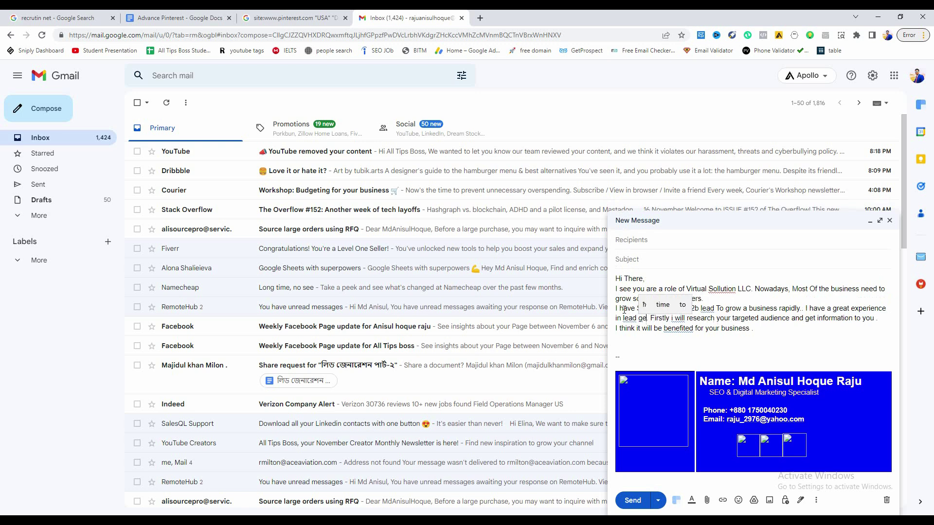
pyautogui.write('ation')
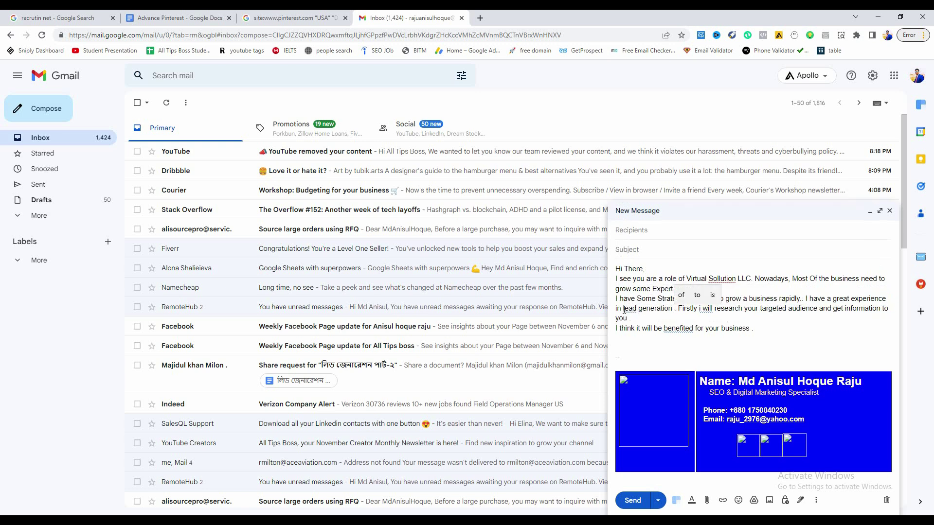
pyautogui.click(683, 326)
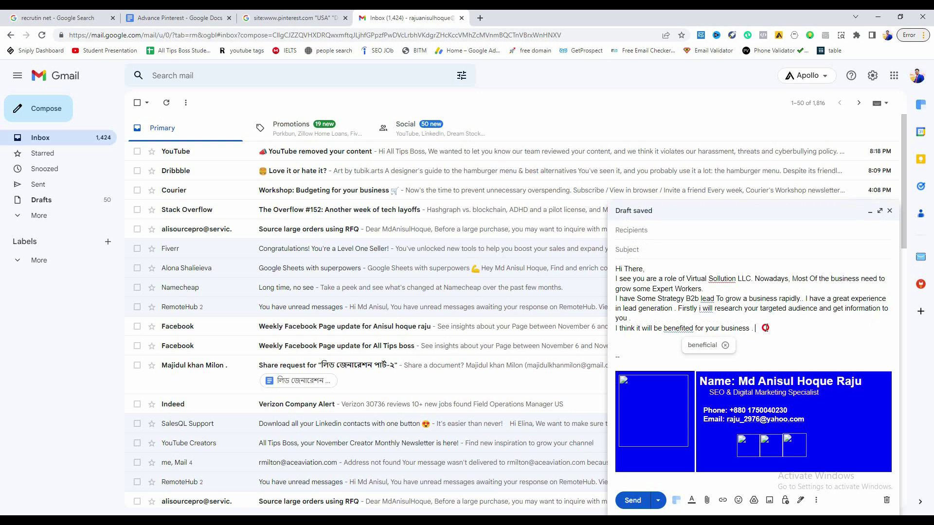
# - Copy the first email address under Top in the Advance Pinterest document and paste it as the Gmail message's recipient
pyautogui.moveTo(765, 328); pyautogui.dragTo(617, 288)
pyautogui.click(648, 232)
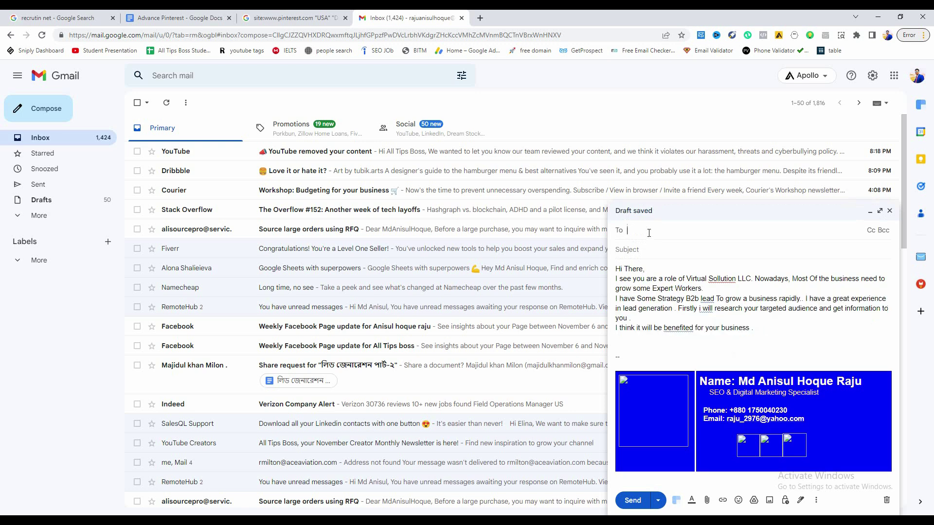
pyautogui.click(175, 18)
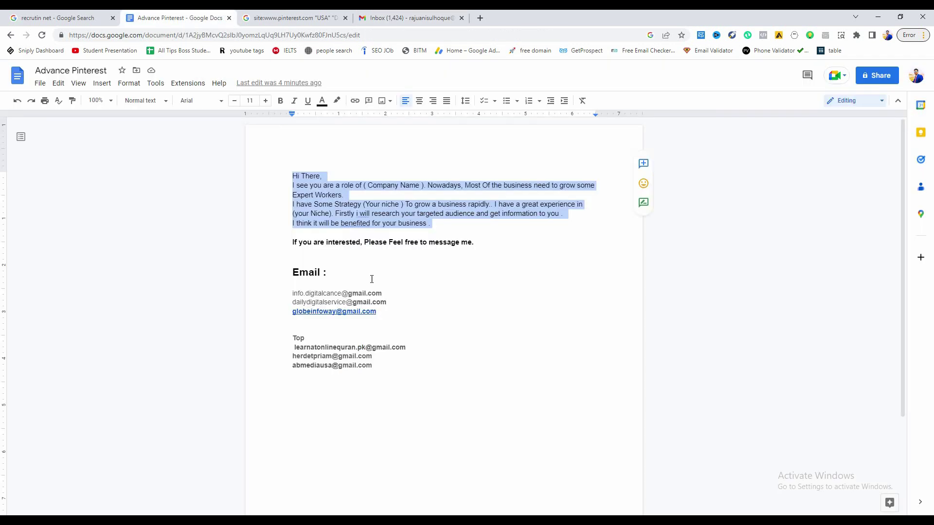
pyautogui.moveTo(404, 347); pyautogui.dragTo(296, 352)
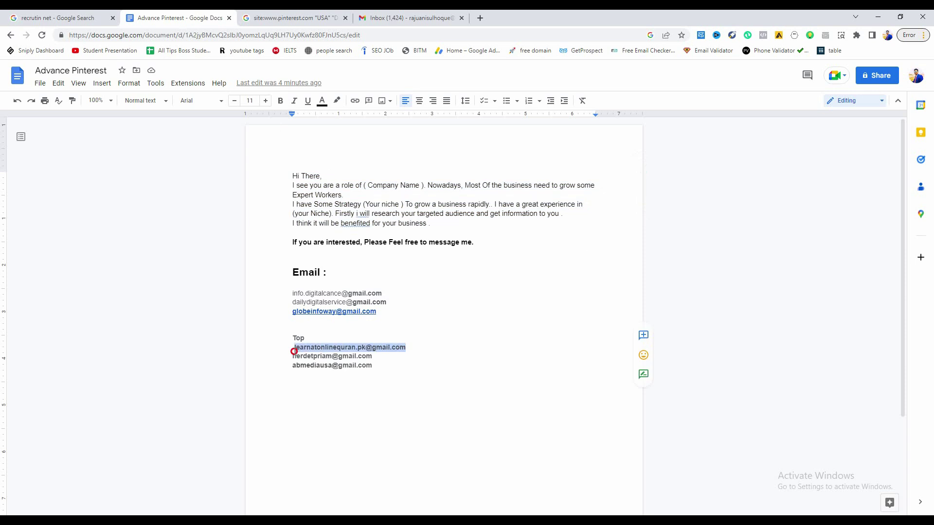
pyautogui.rightClick(297, 352)
pyautogui.click(350, 118)
pyautogui.click(393, 15)
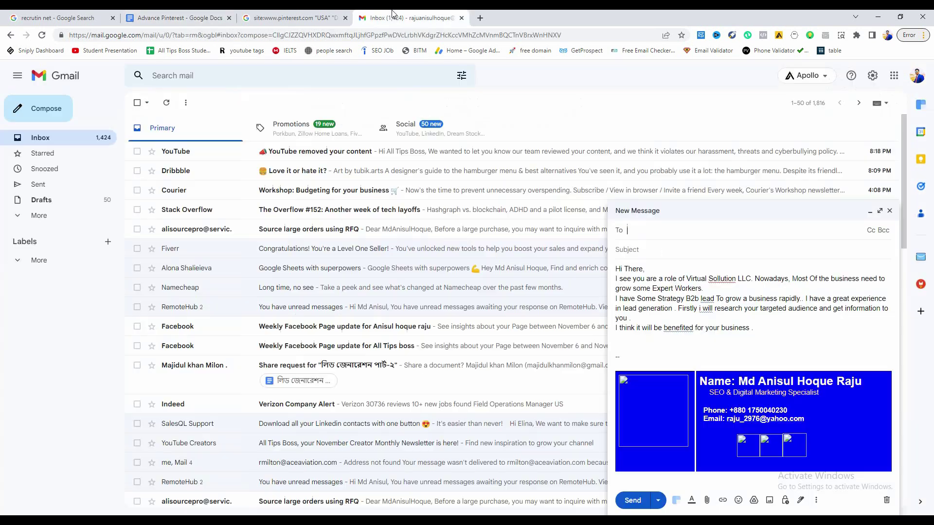
pyautogui.click(652, 232)
pyautogui.hotkey('ctrl', 'v')
# - Enter "Want to grow your business ?" as the message subject
pyautogui.press('Tab')
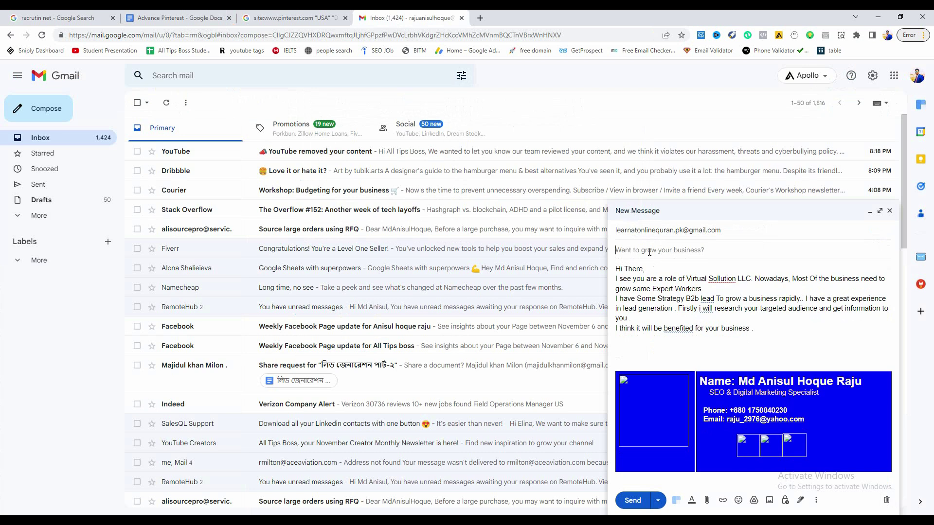
pyautogui.write('Want to ')
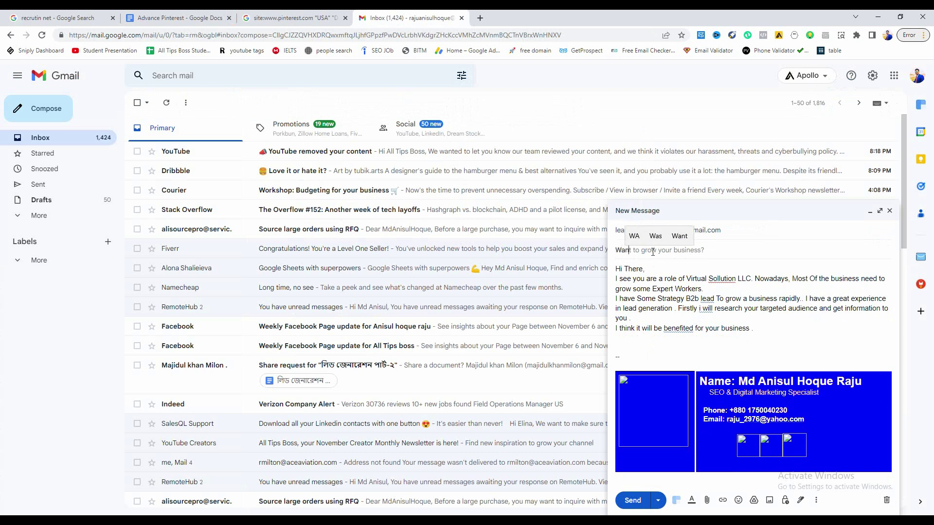
pyautogui.write('grow your')
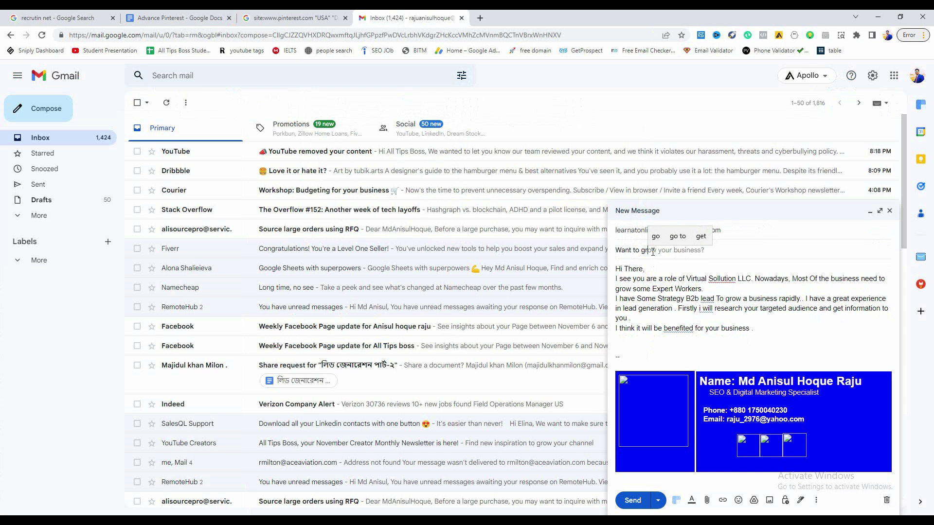
pyautogui.write(' busi')
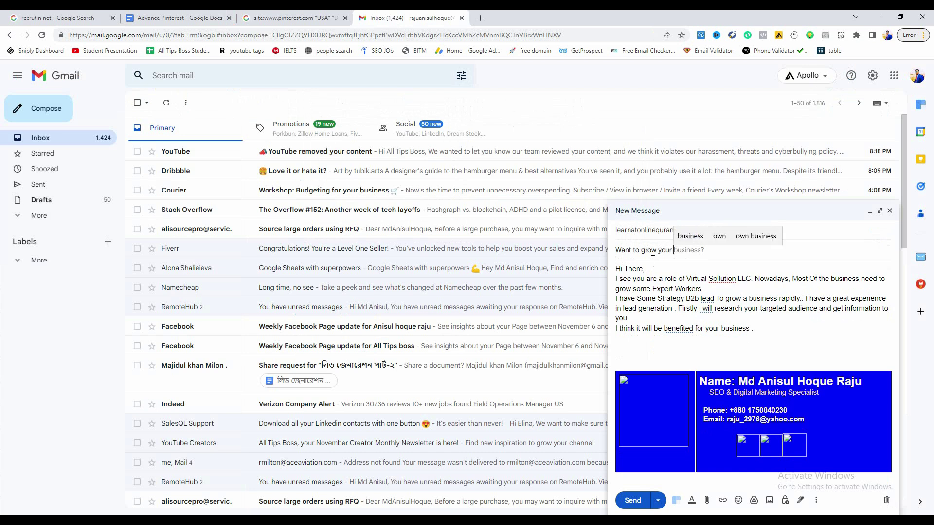
pyautogui.write('ness ?')
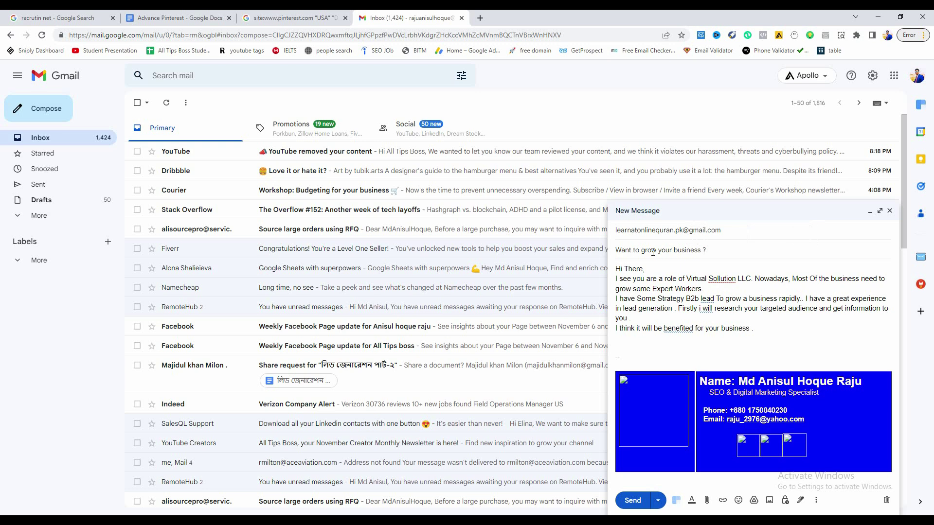
# - Correct "Sollution" to "Solution" in the message's company name and send the email
pyautogui.click(718, 279)
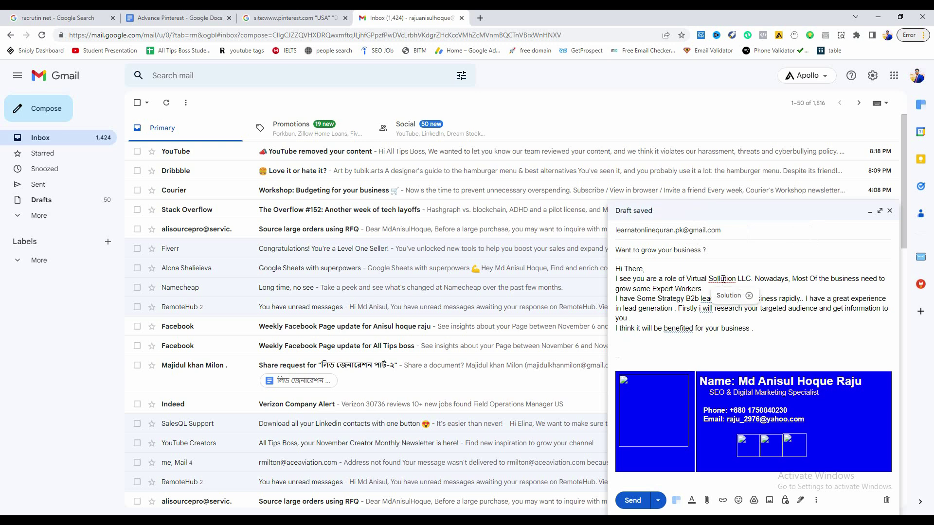
pyautogui.click(734, 297)
pyautogui.click(772, 330)
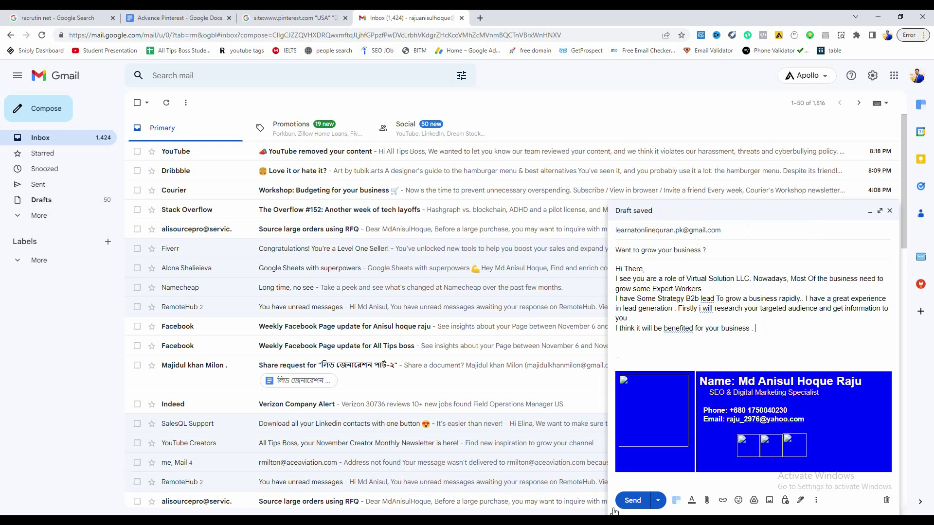
pyautogui.click(632, 500)
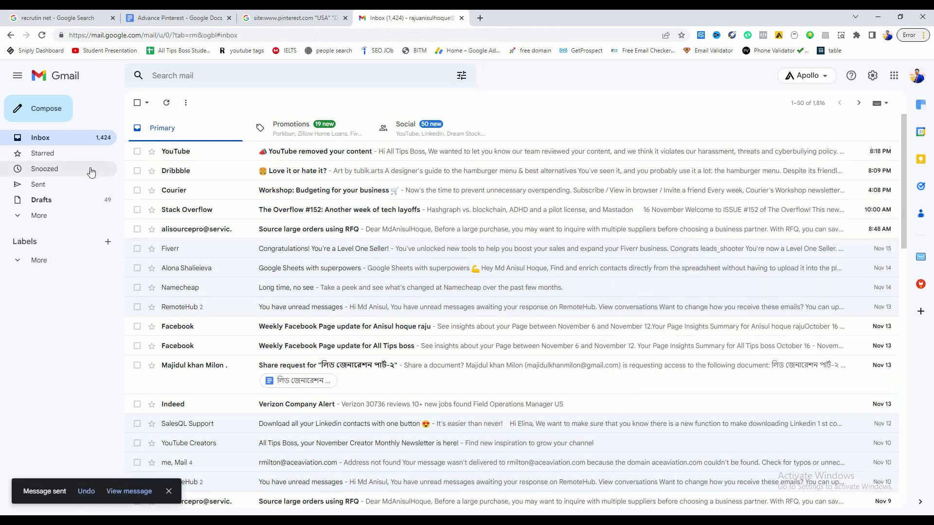
# - Open the Sent mail list and refresh it to check the outreach message
pyautogui.click(62, 184)
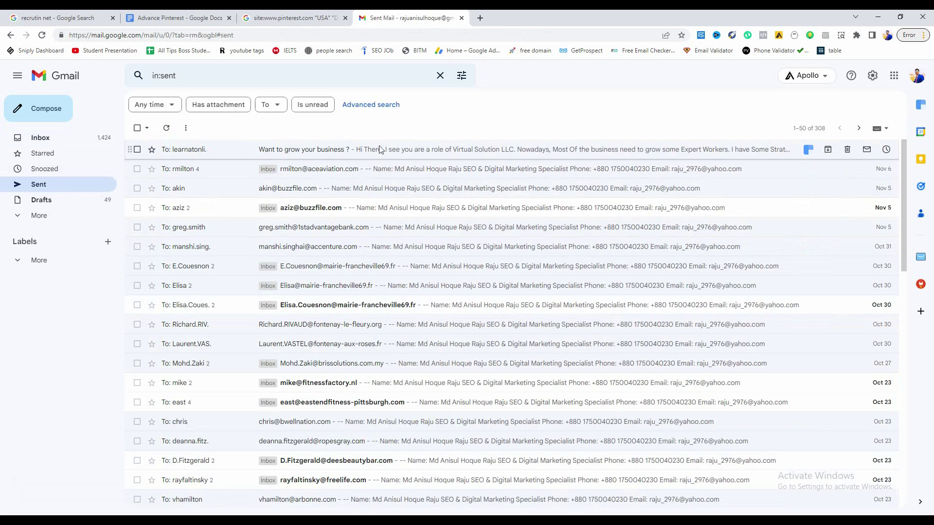
pyautogui.click(167, 128)
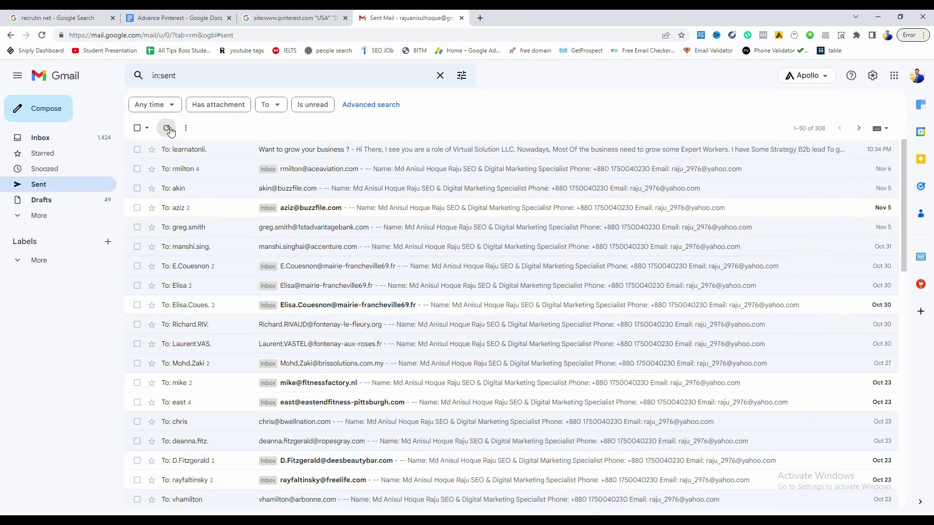
pyautogui.click(167, 128)
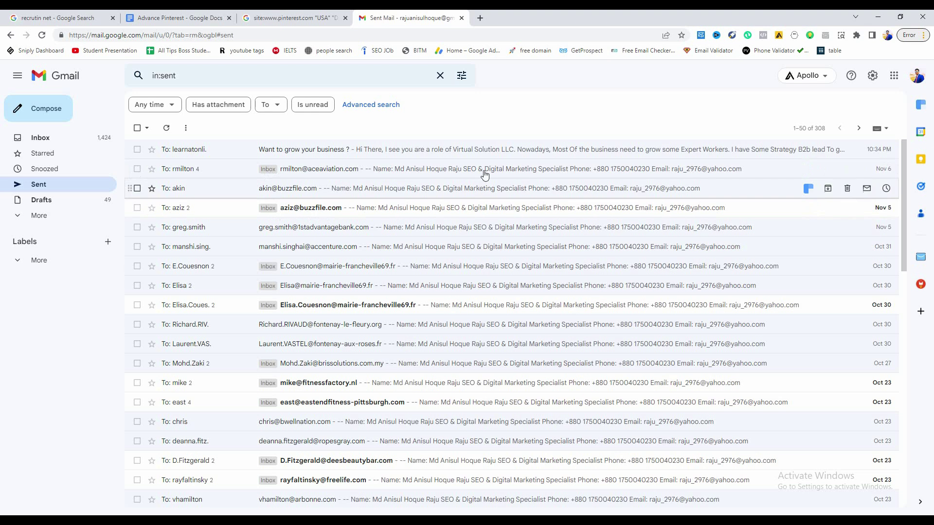
pyautogui.hotkey('ctrl', '2')
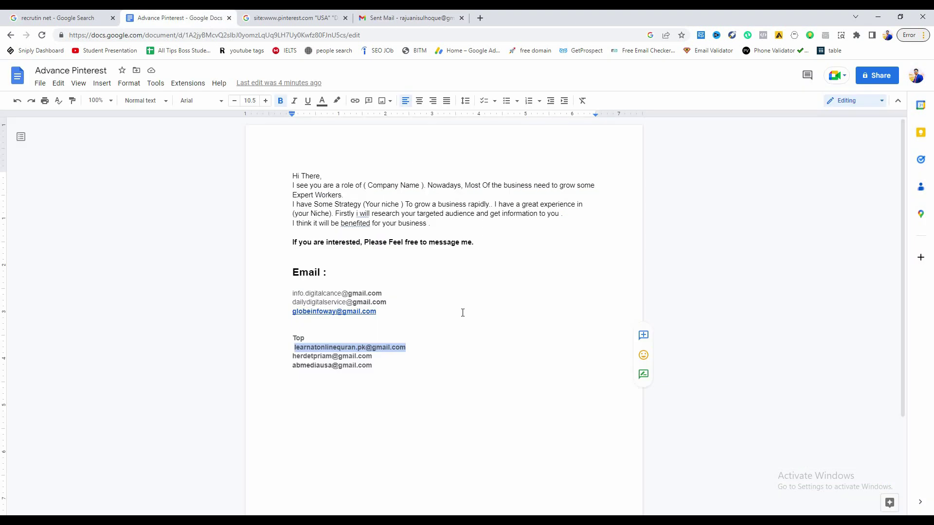
pyautogui.click(387, 361)
pyautogui.click(382, 367)
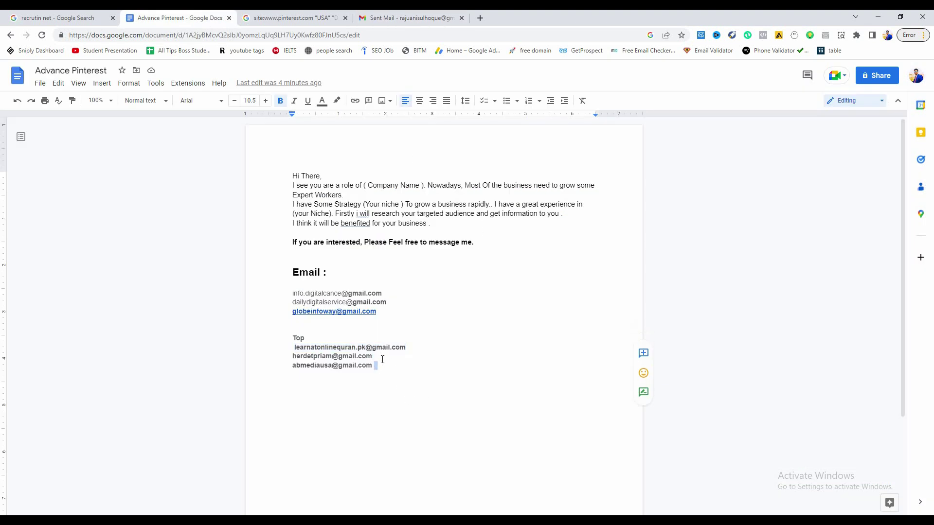
pyautogui.click(389, 18)
pyautogui.click(314, 18)
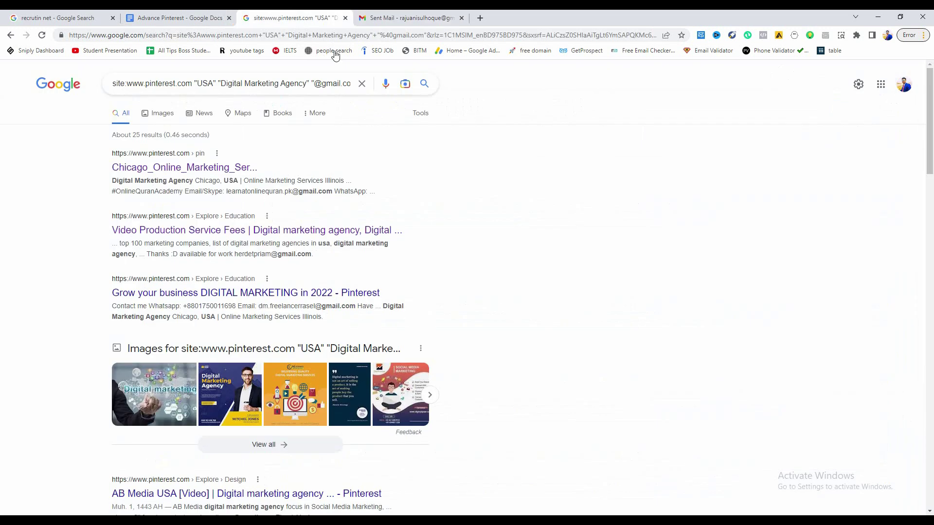
pyautogui.click(204, 18)
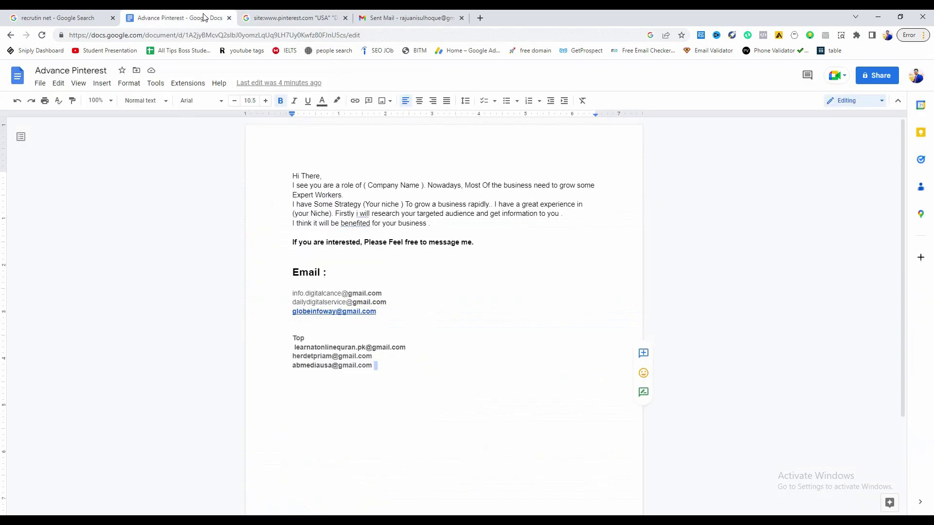
pyautogui.click(39, 18)
pyautogui.scroll(-4, 438, 284)
pyautogui.scroll(4, 435, 286)
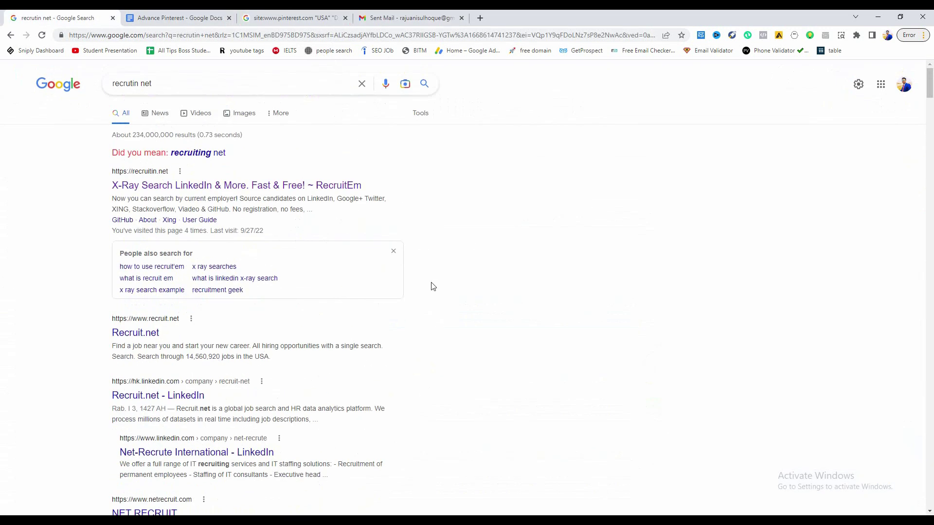